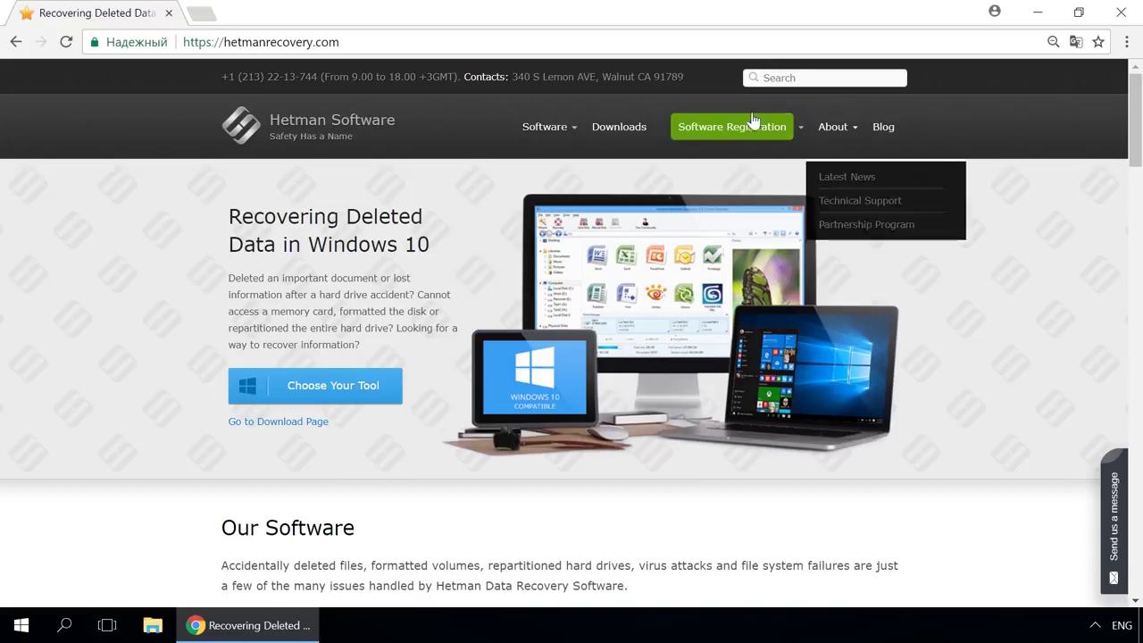
View the Partition Recovery product page, then go to the blog and scroll through its posts.
mouse_move(548, 136)
click(556, 184)
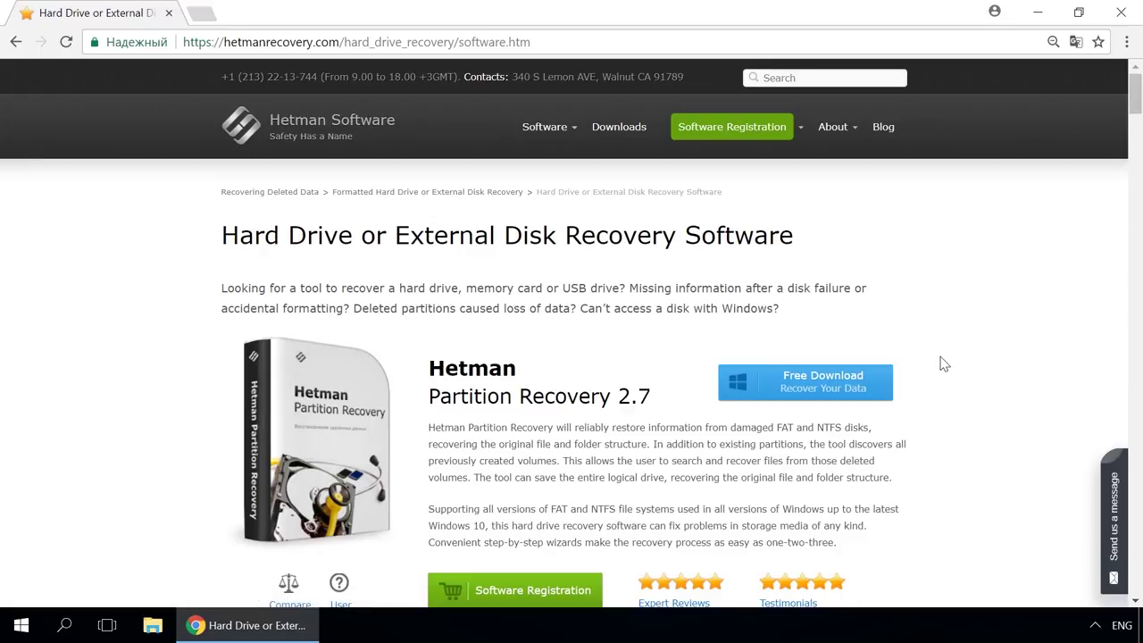
click(882, 126)
scroll(593, 282, down, 9)
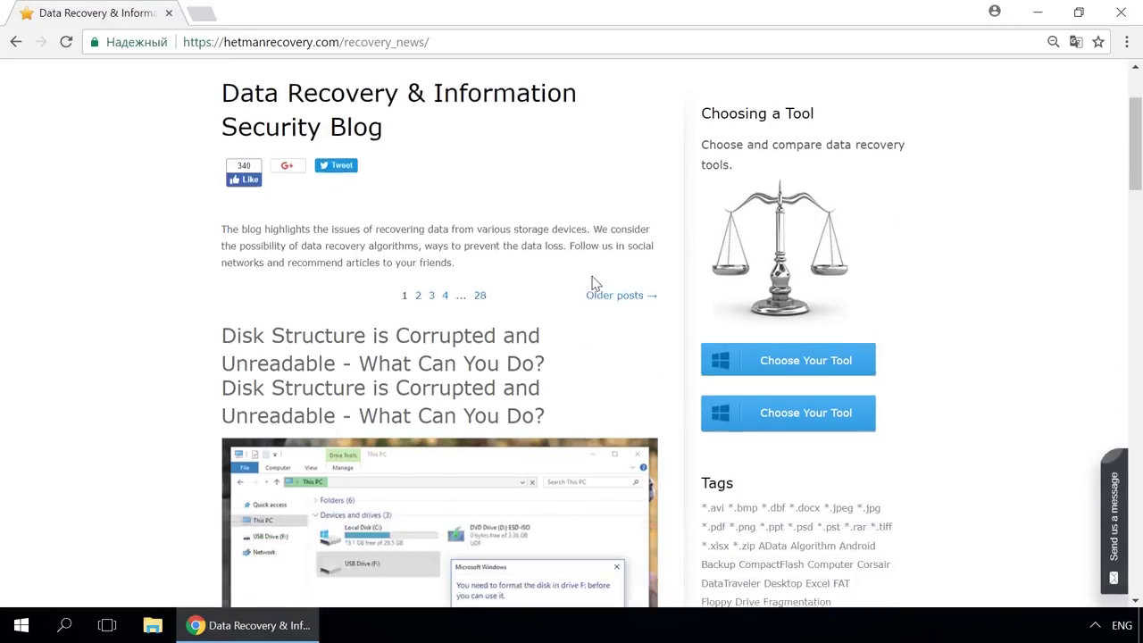
scroll(592, 284, down, 6)
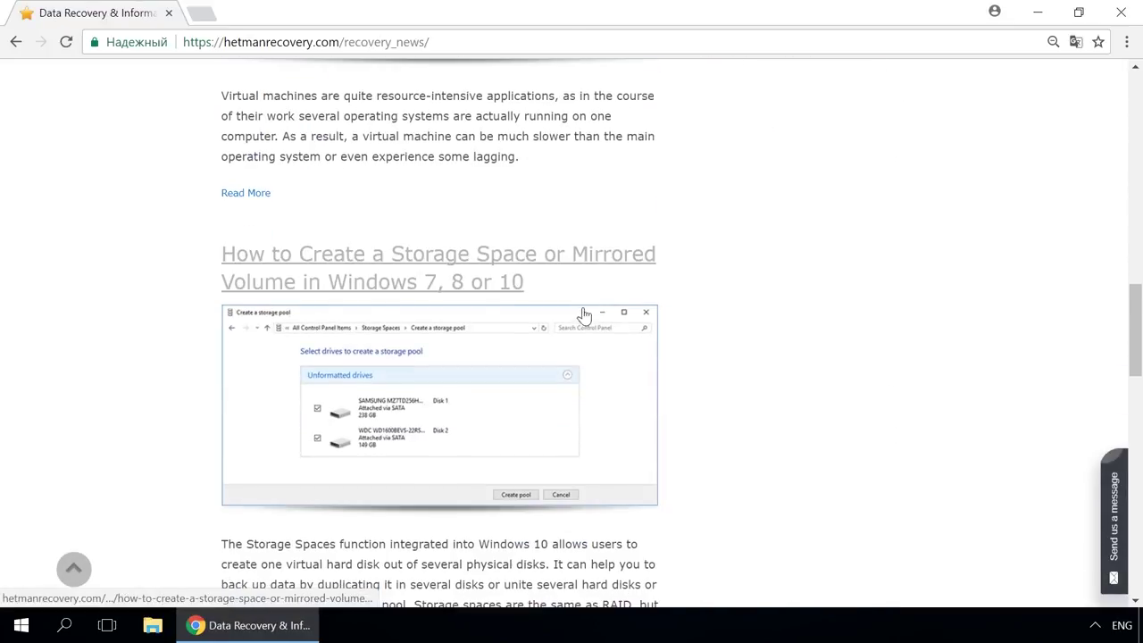
Read the 'How to Create a Storage Space' article and bring up the Send us a message form.
click(562, 263)
scroll(562, 260, down, 9)
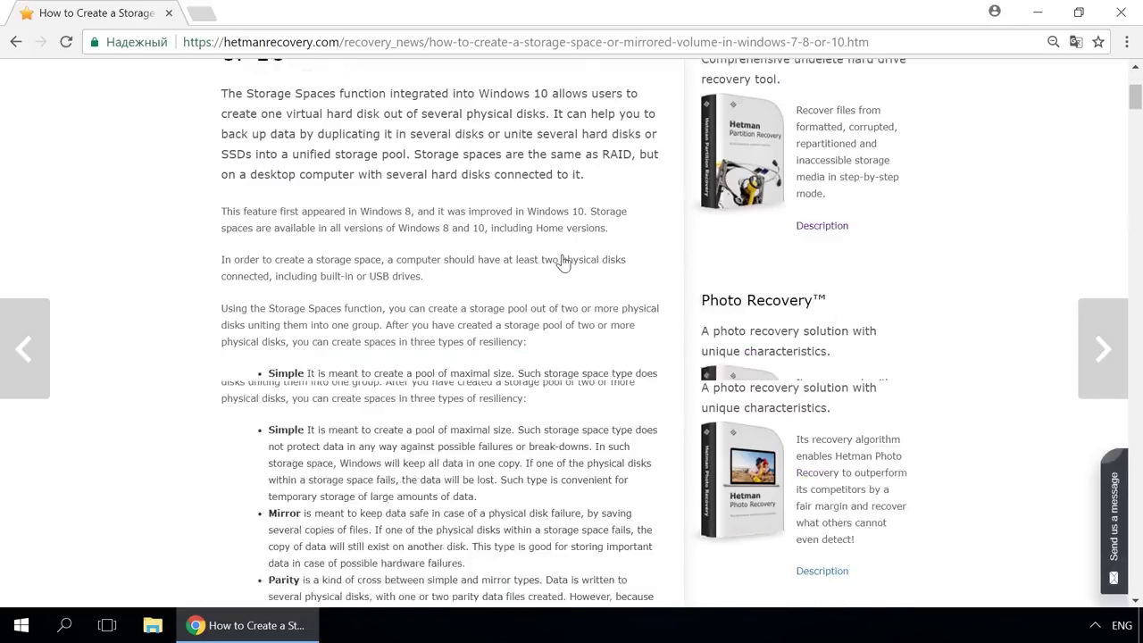
scroll(563, 261, down, 2)
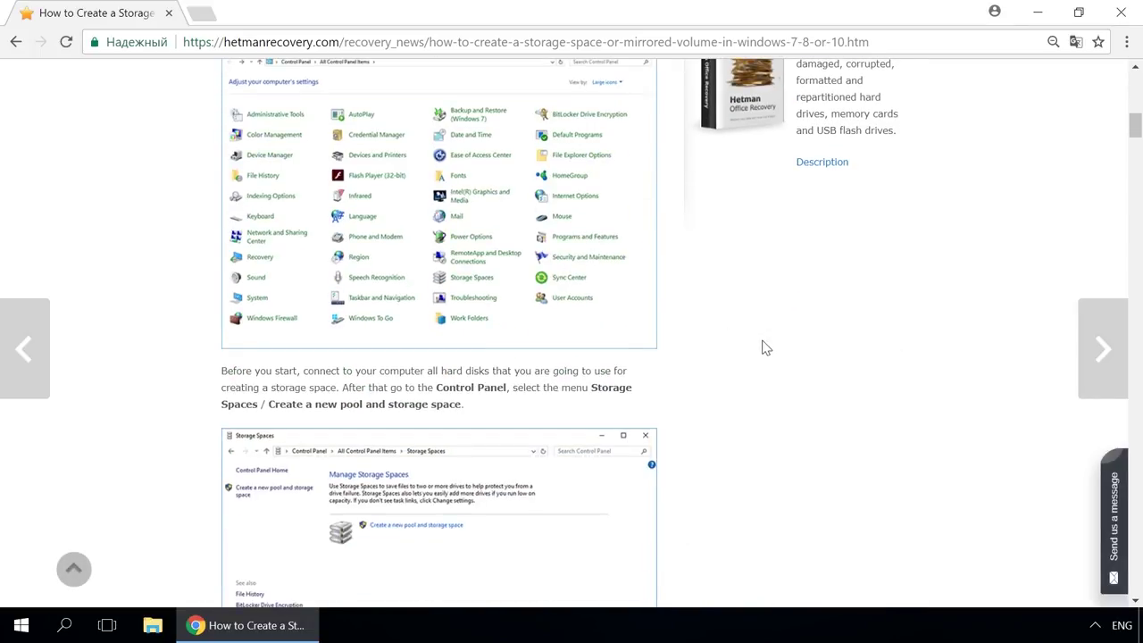
click(1113, 505)
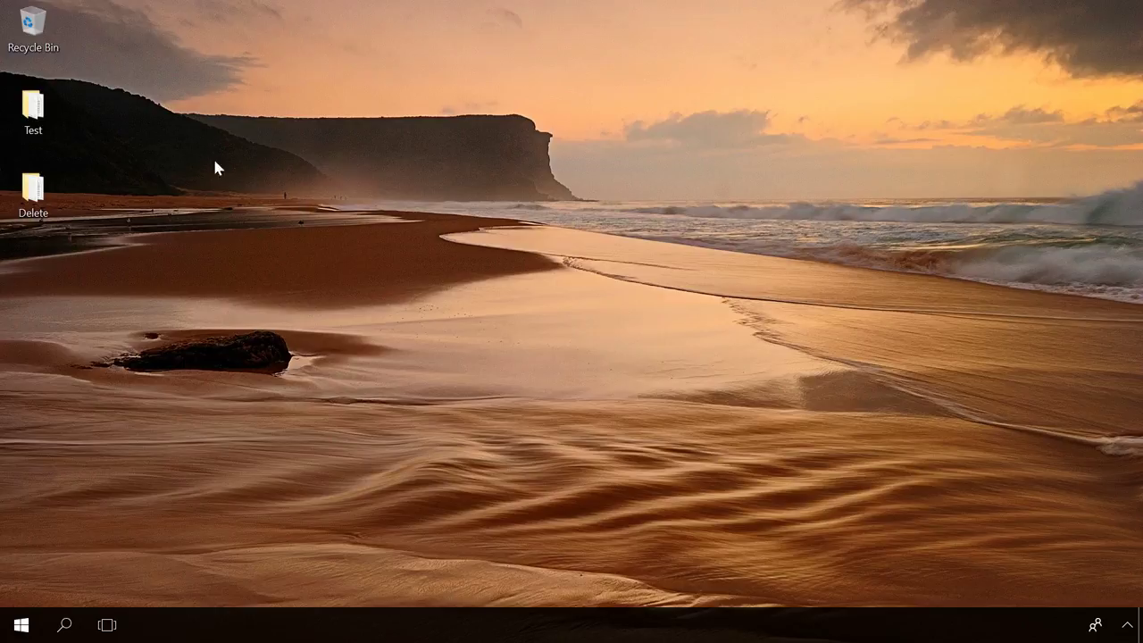
Delete the Test folder, use Undo Delete to bring it back, then delete it again to the Recycle Bin.
right_click(40, 109)
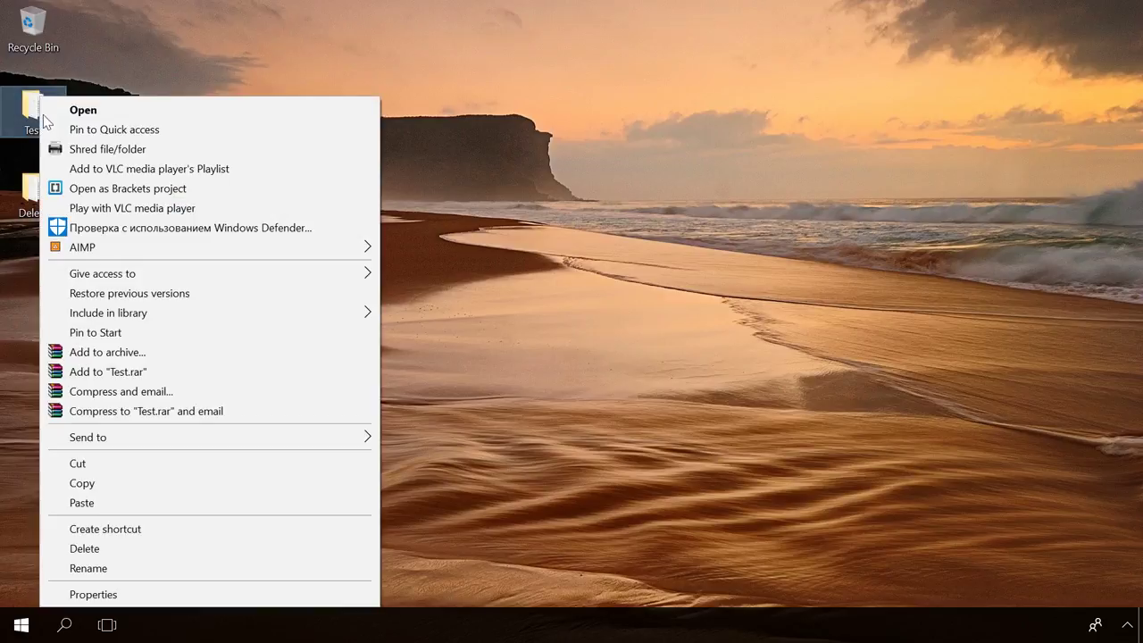
click(90, 551)
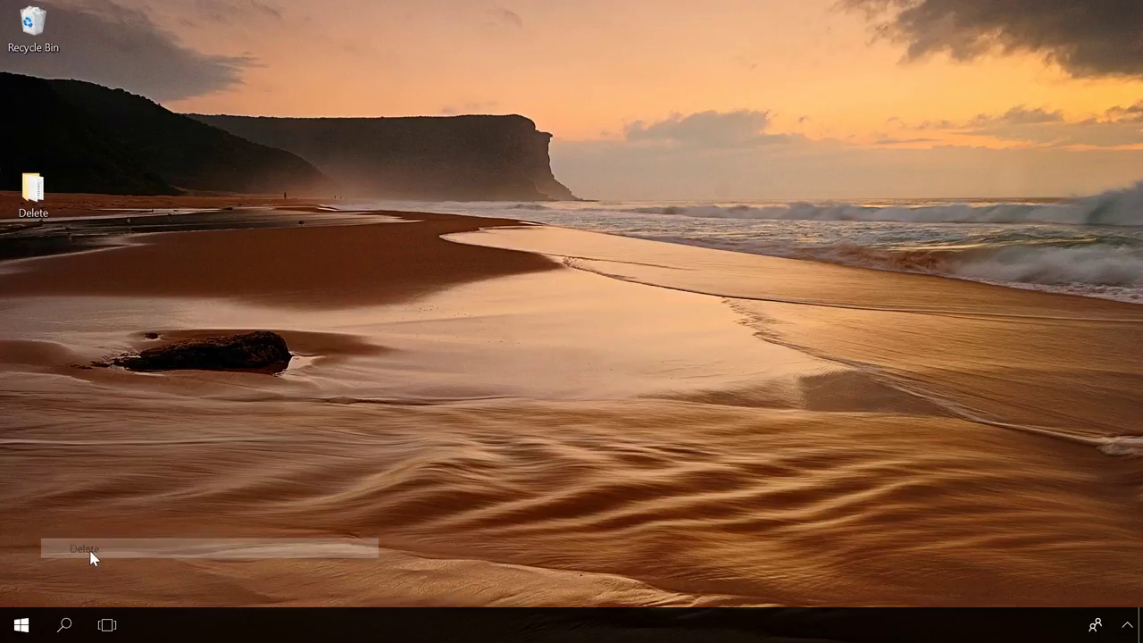
right_click(135, 36)
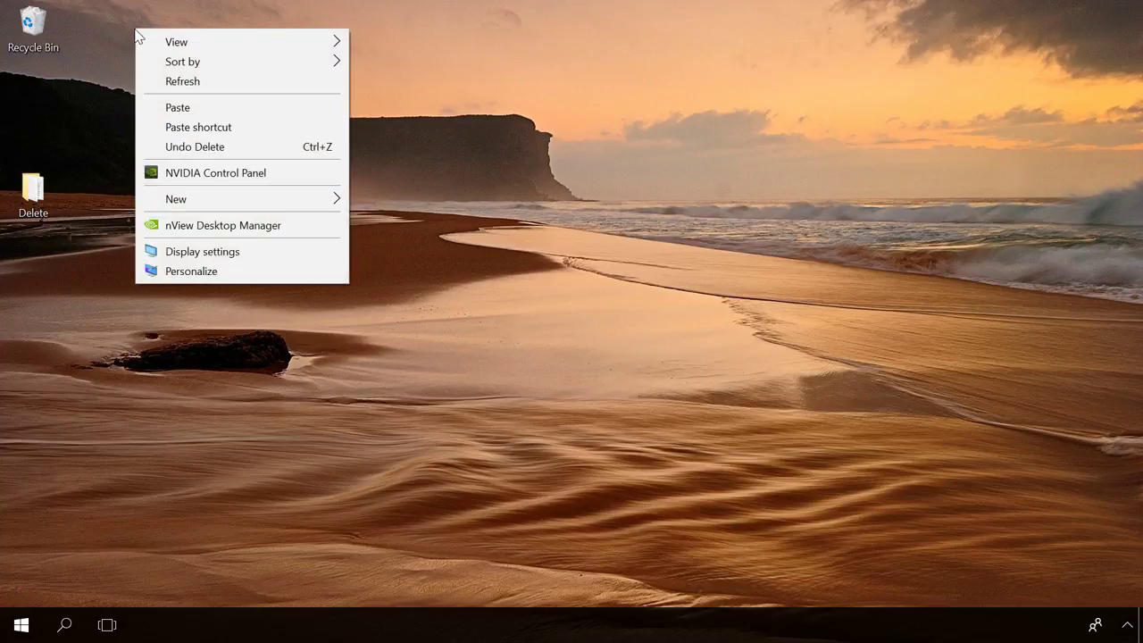
click(186, 152)
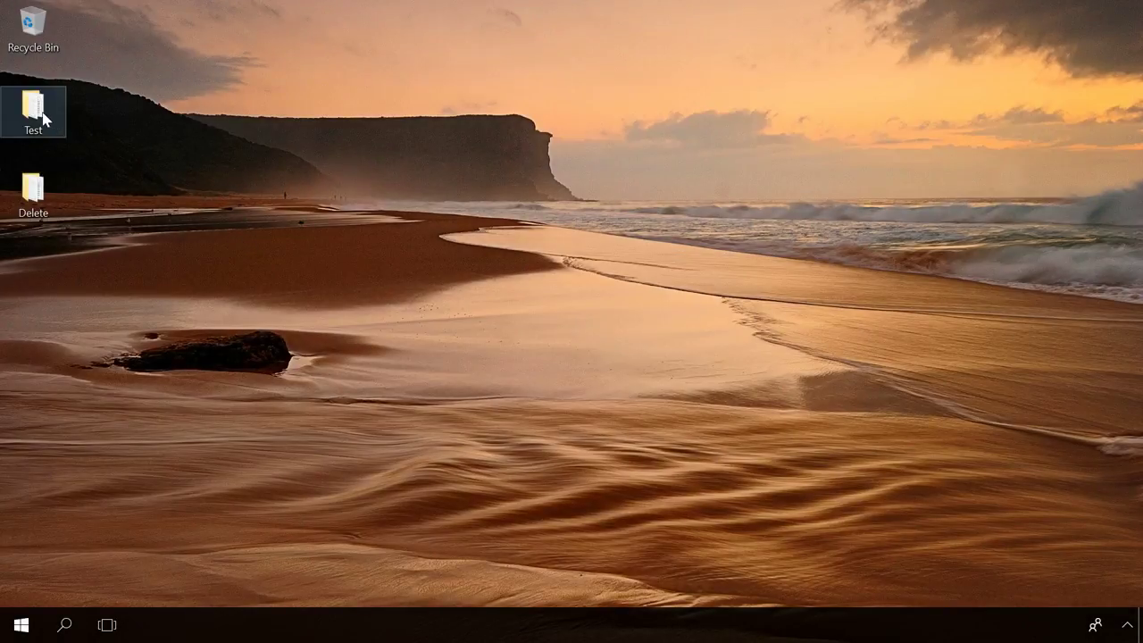
click(44, 119)
key(Delete)
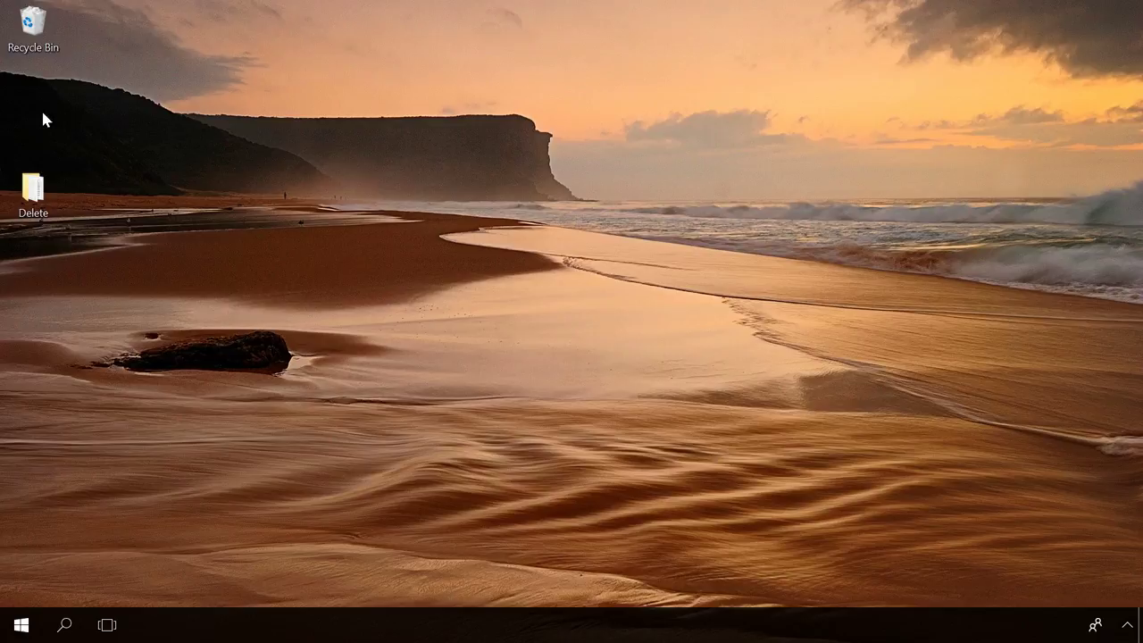
Confirm Recycle Bin is ticked under Personalization > Themes > Desktop icon settings, then close Settings.
click(18, 624)
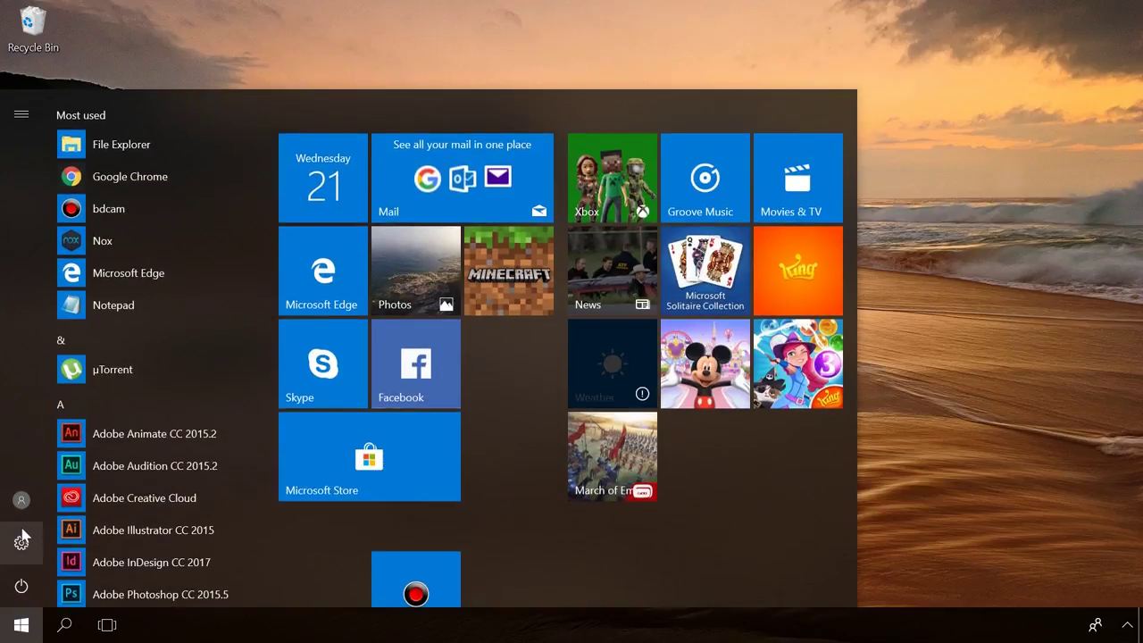
click(21, 538)
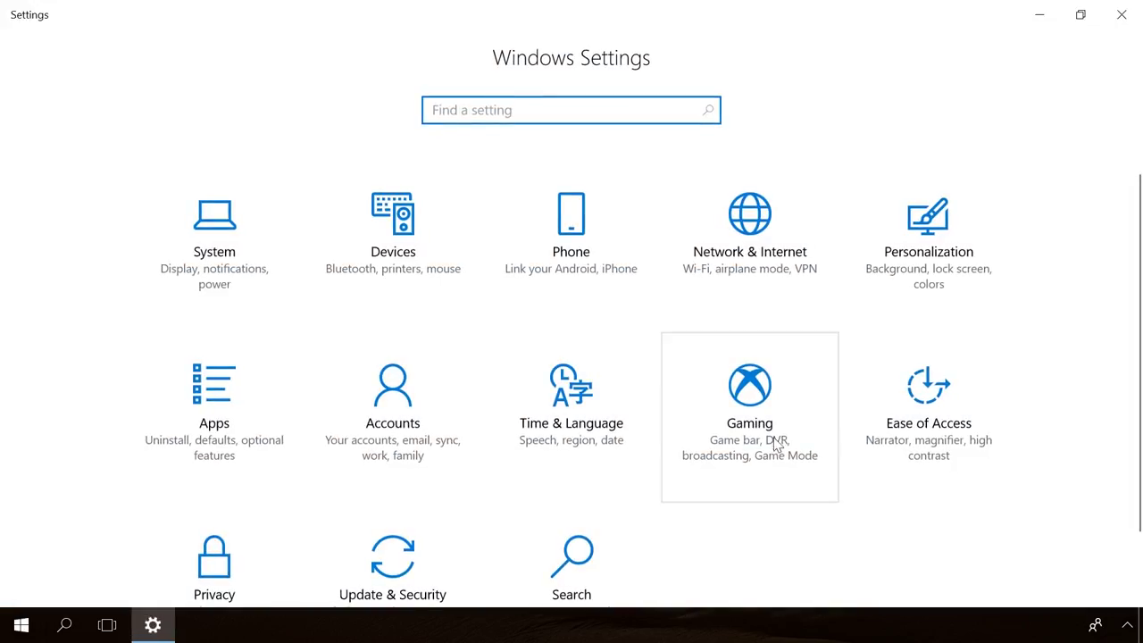
click(937, 237)
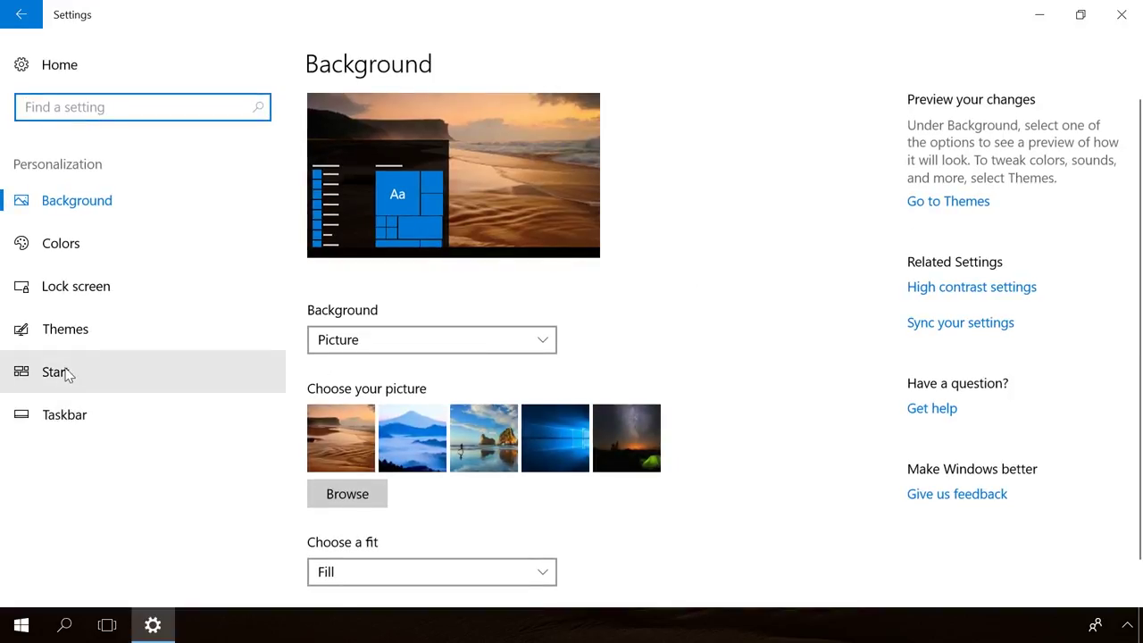
click(69, 330)
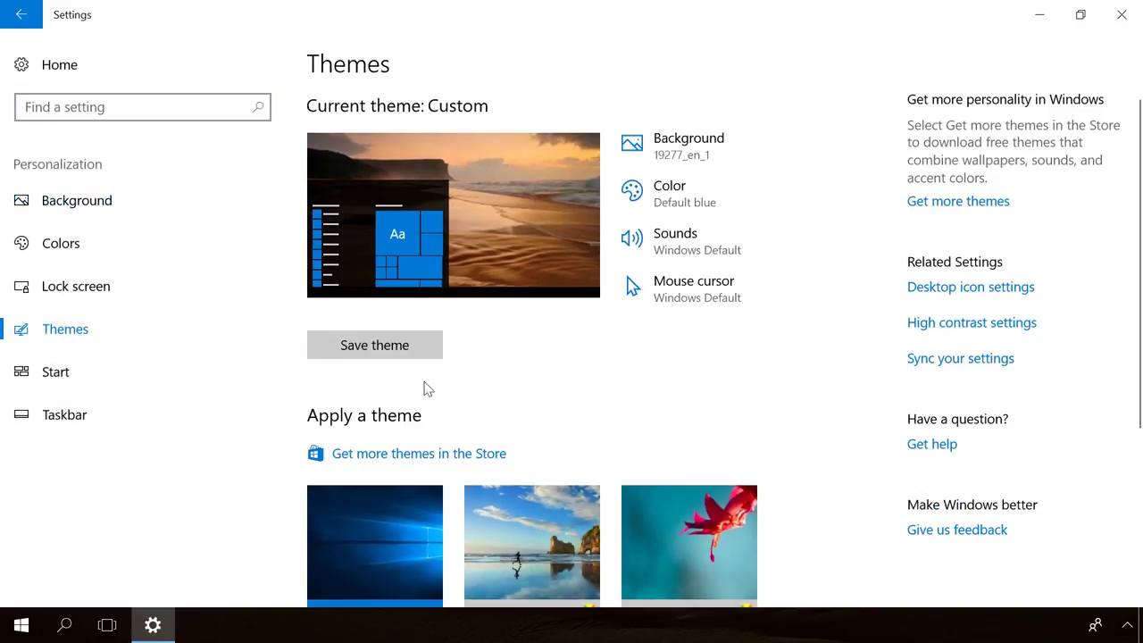
click(955, 289)
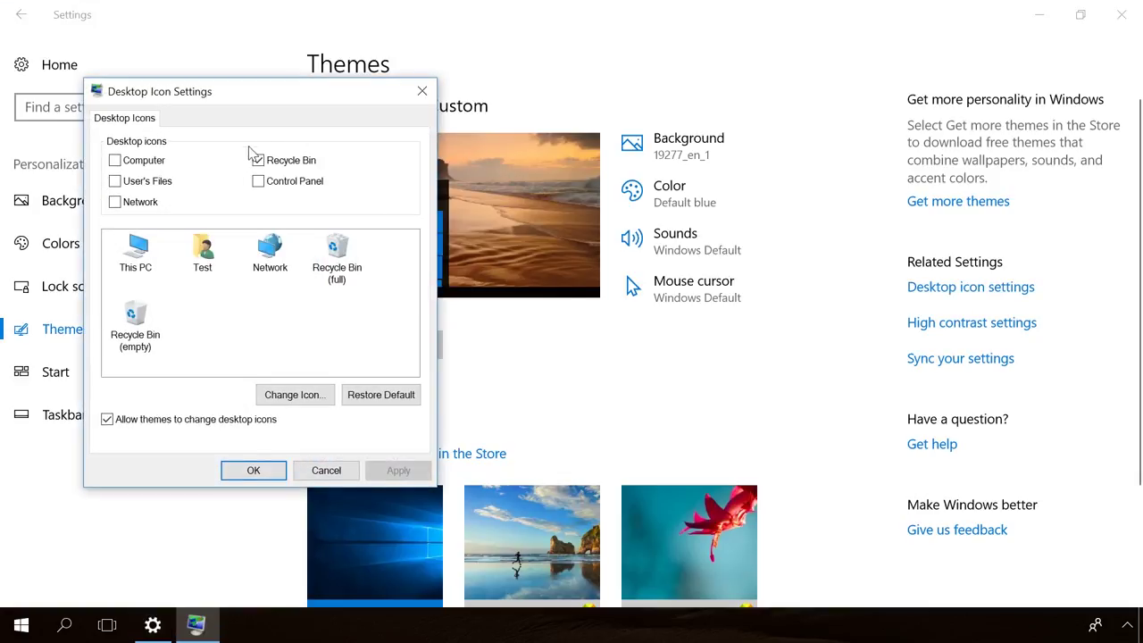
click(422, 91)
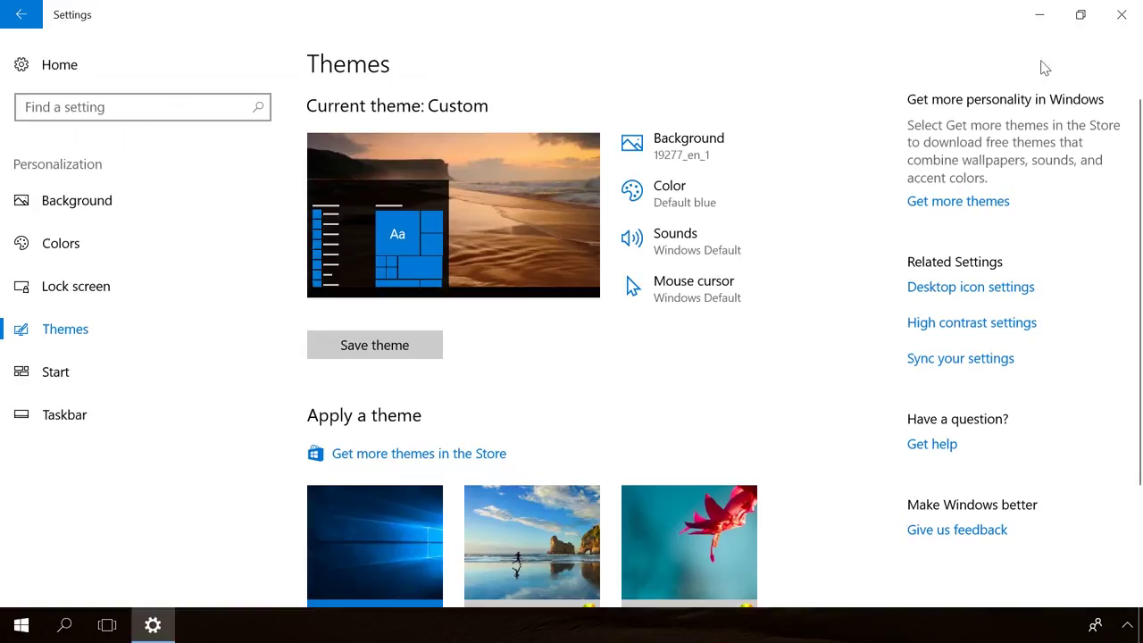
click(1122, 14)
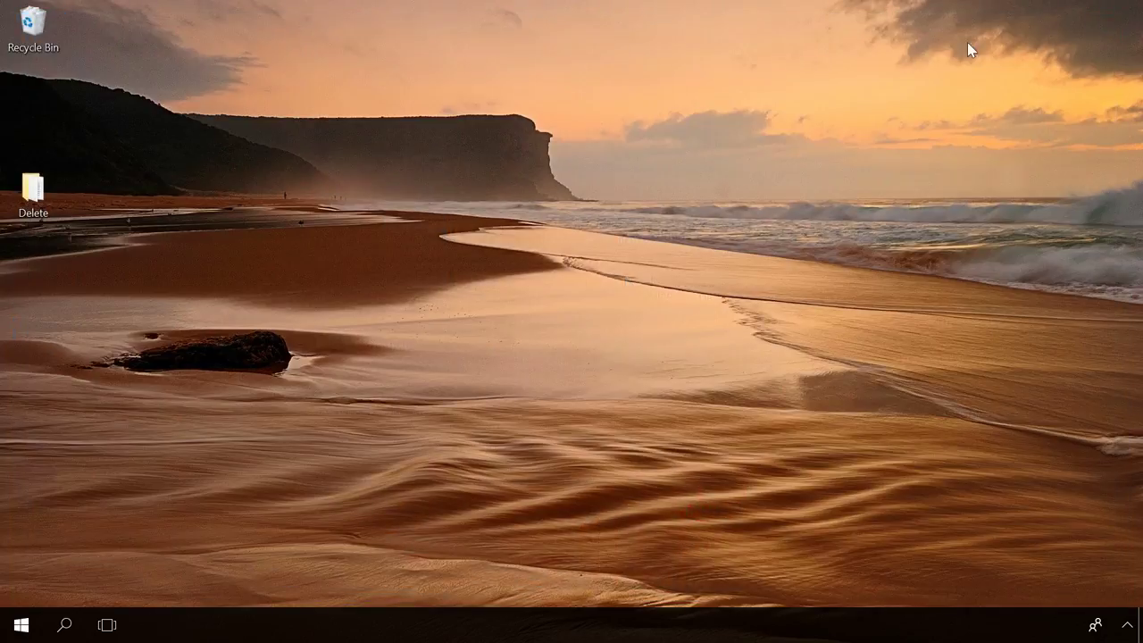
Restore the Test folder from the Recycle Bin to the desktop and select it there.
double_click(32, 27)
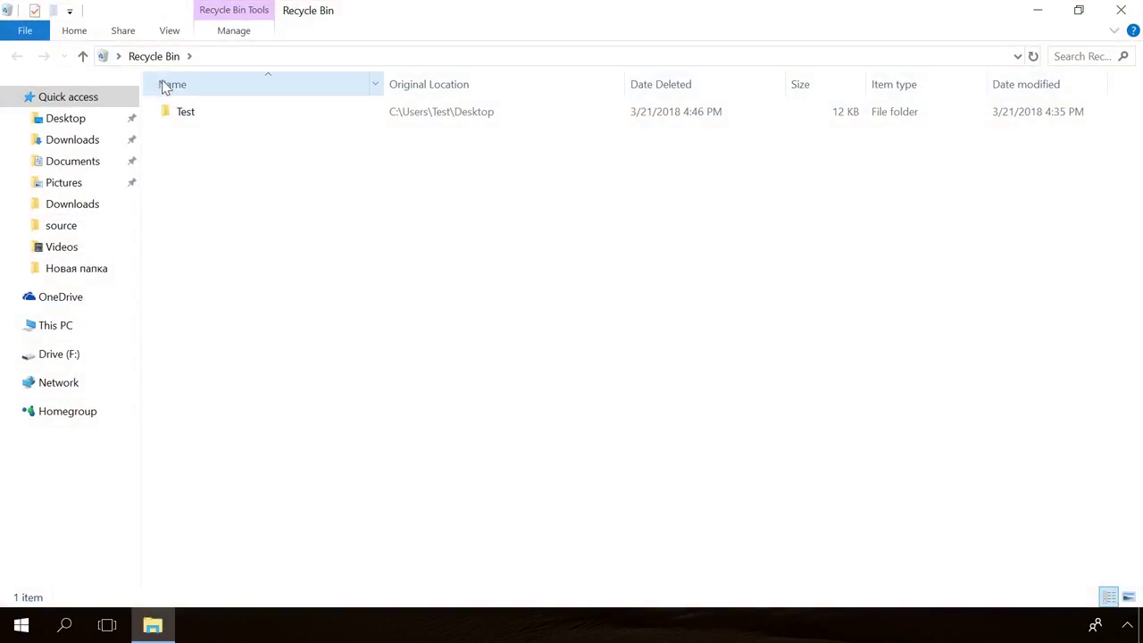
right_click(196, 111)
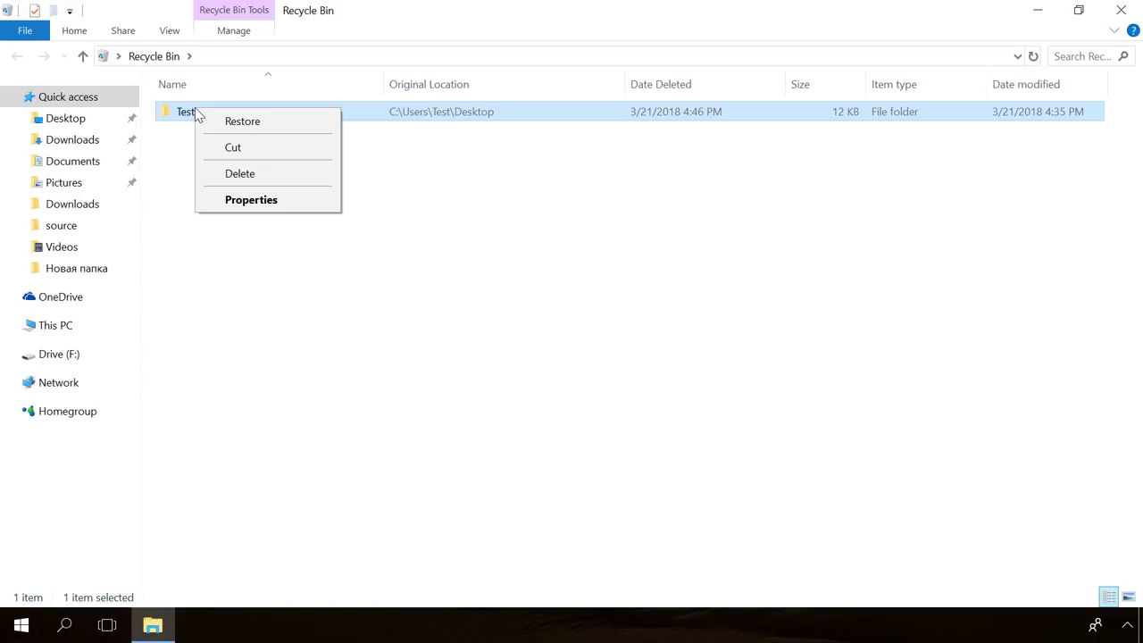
click(252, 122)
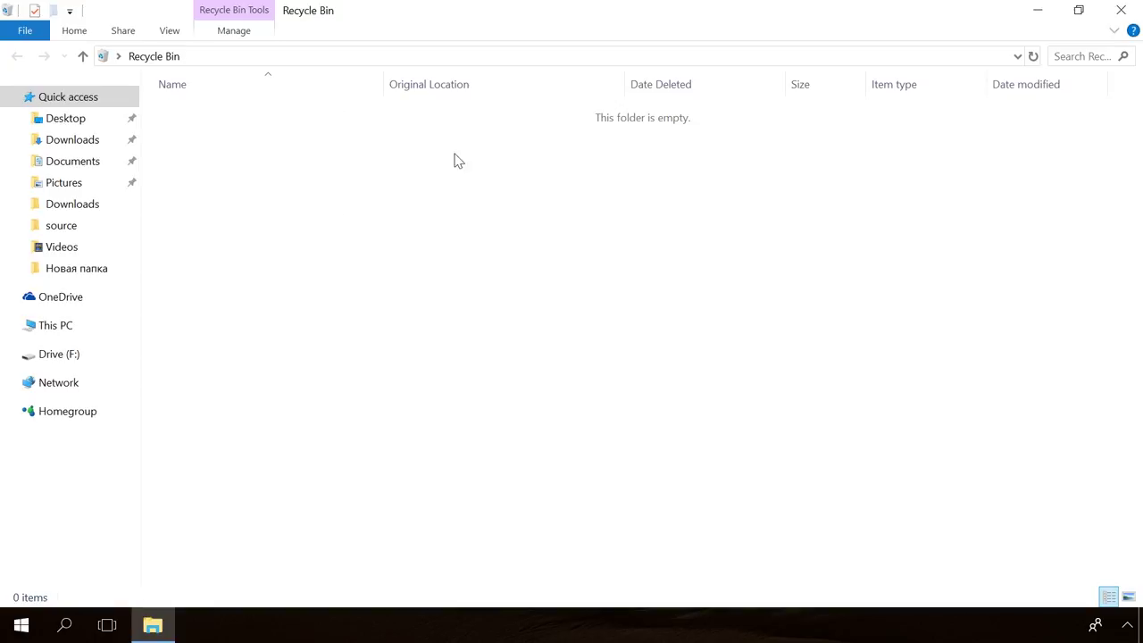
click(1121, 10)
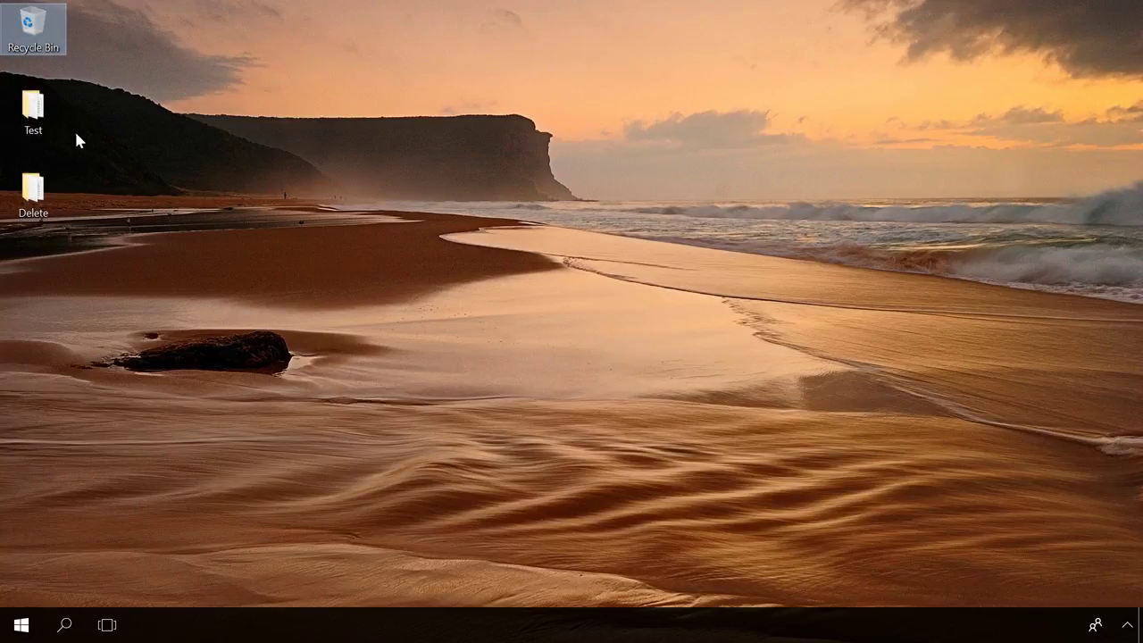
click(35, 115)
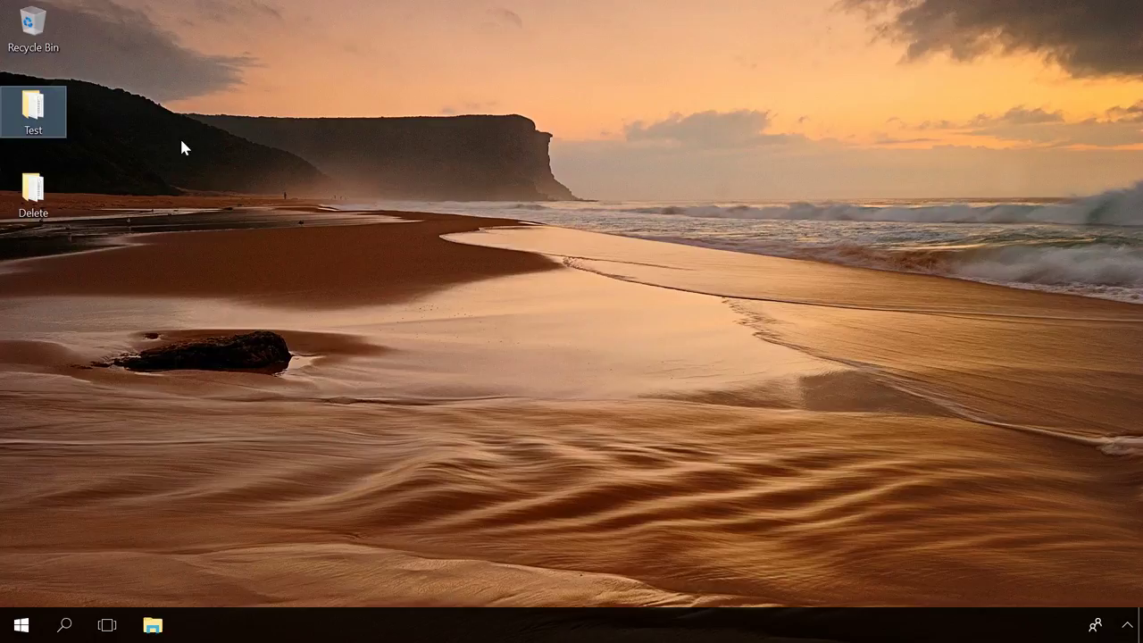
Permanently delete the Test folder with Shift+Delete, confirming with Yes.
key(shift+Delete)
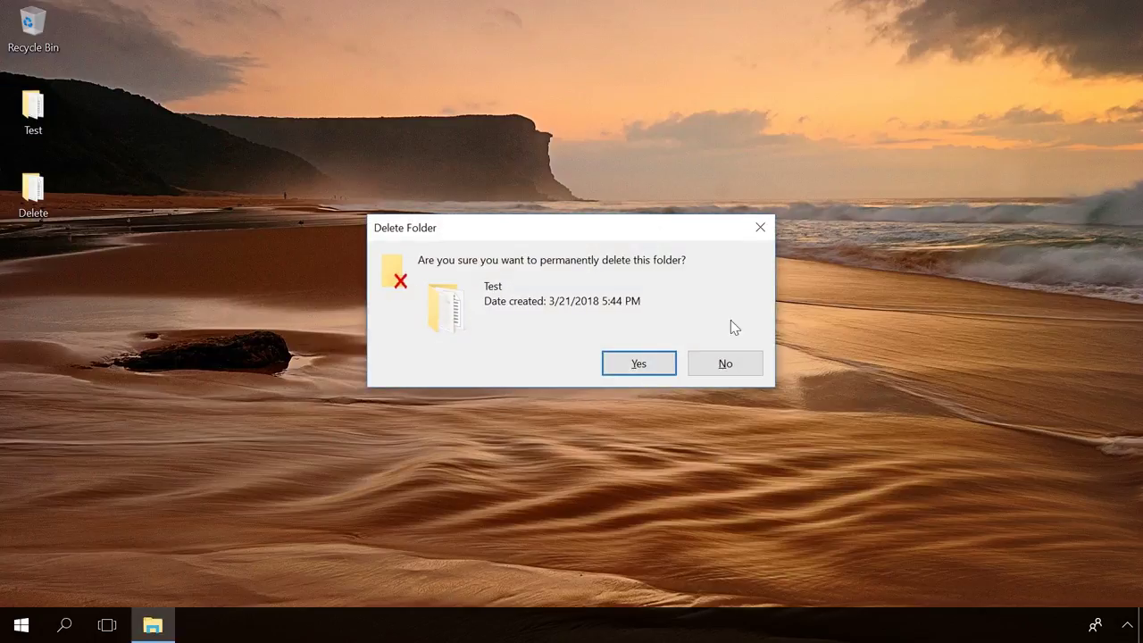
click(645, 367)
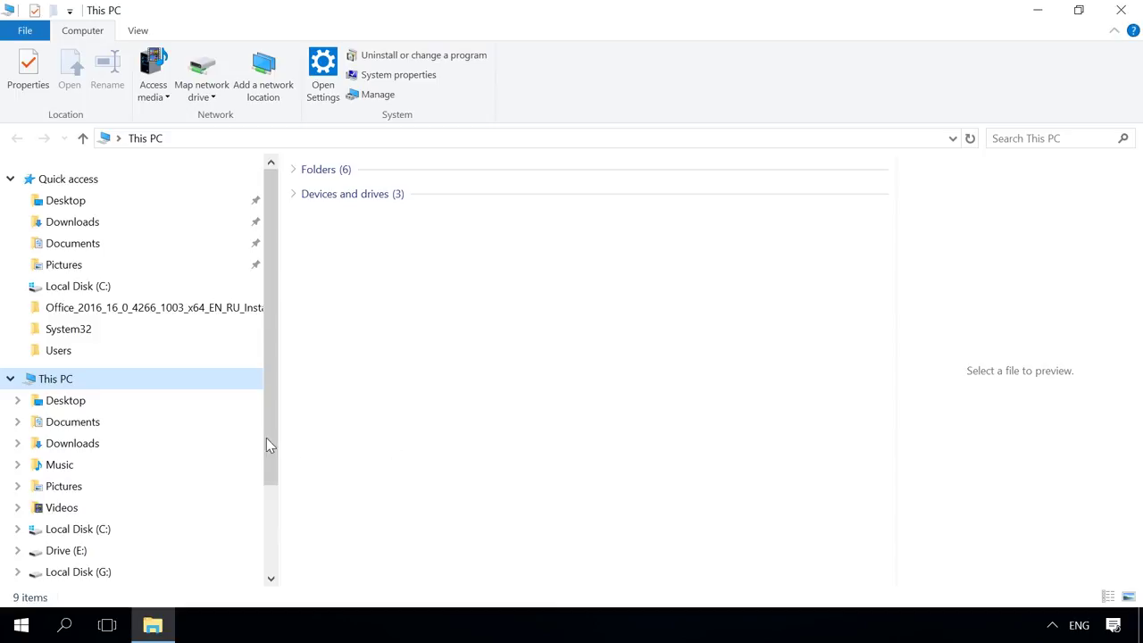
Show the Desktop folder's Previous Versions and select the 3/21/2018 6:02 PM version.
right_click(99, 402)
click(152, 594)
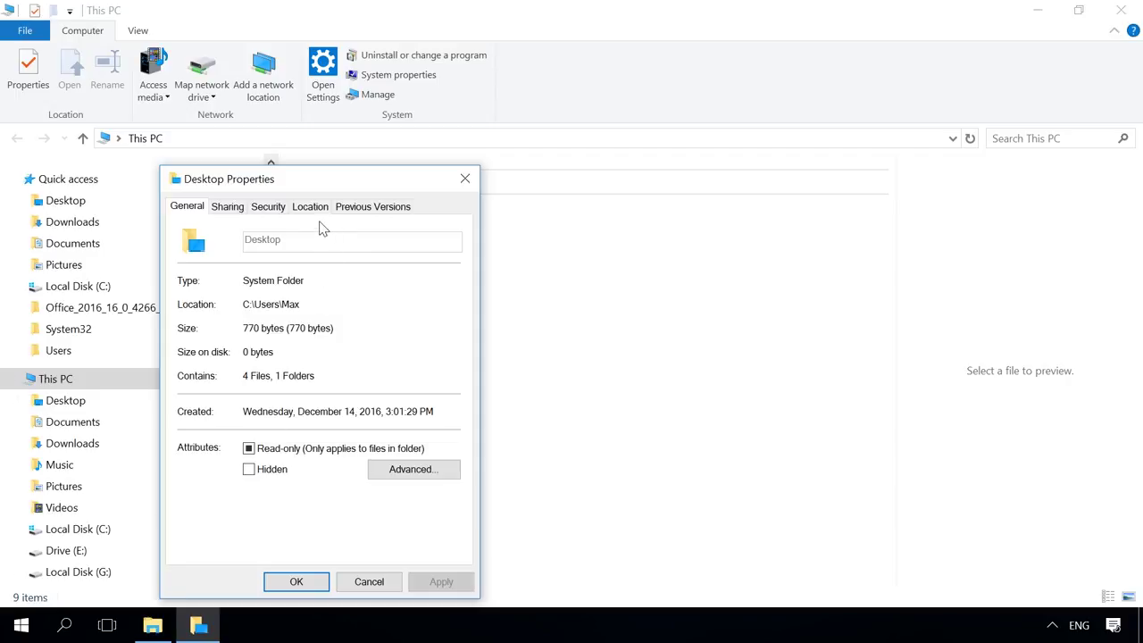
click(348, 209)
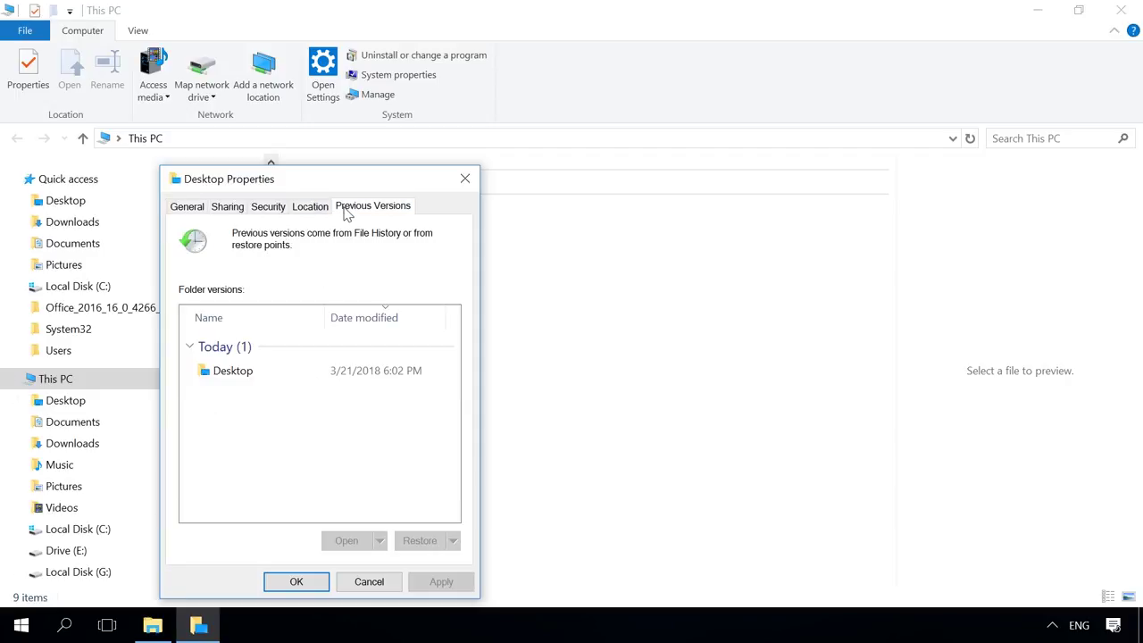
click(249, 375)
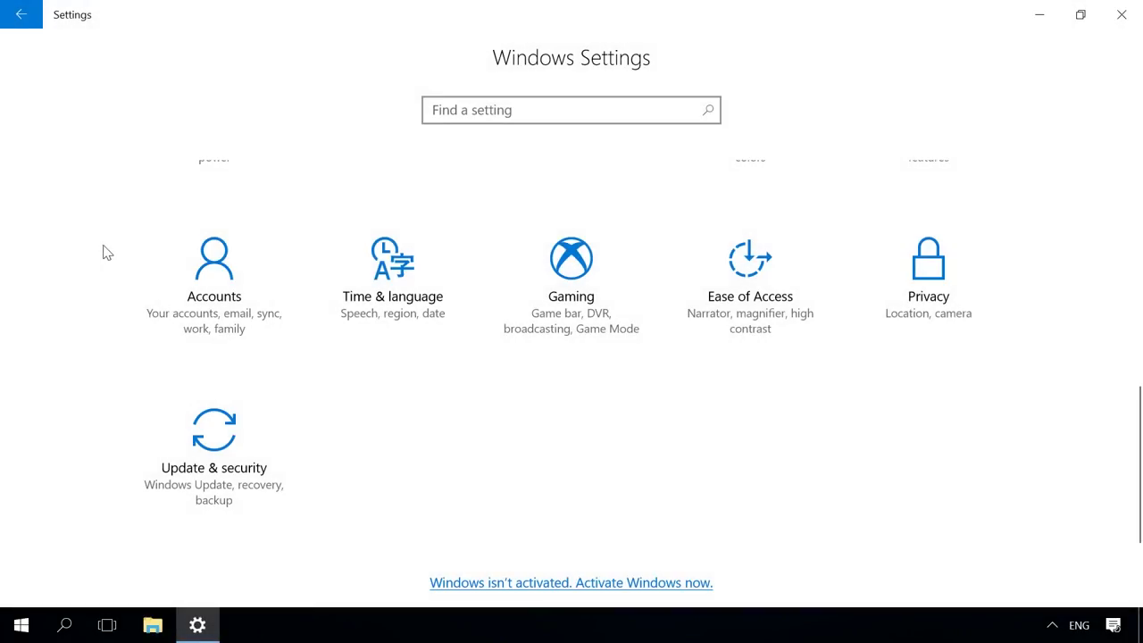
Under Update & security > Backup > More options, choose 'Restore files from a current backup'.
click(197, 421)
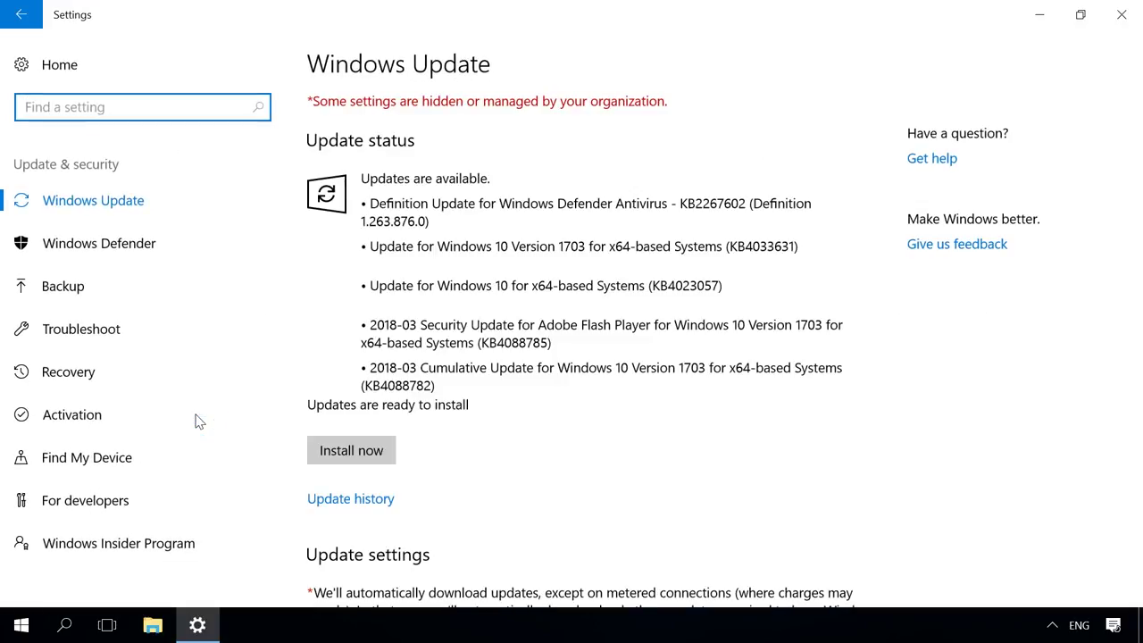
click(82, 298)
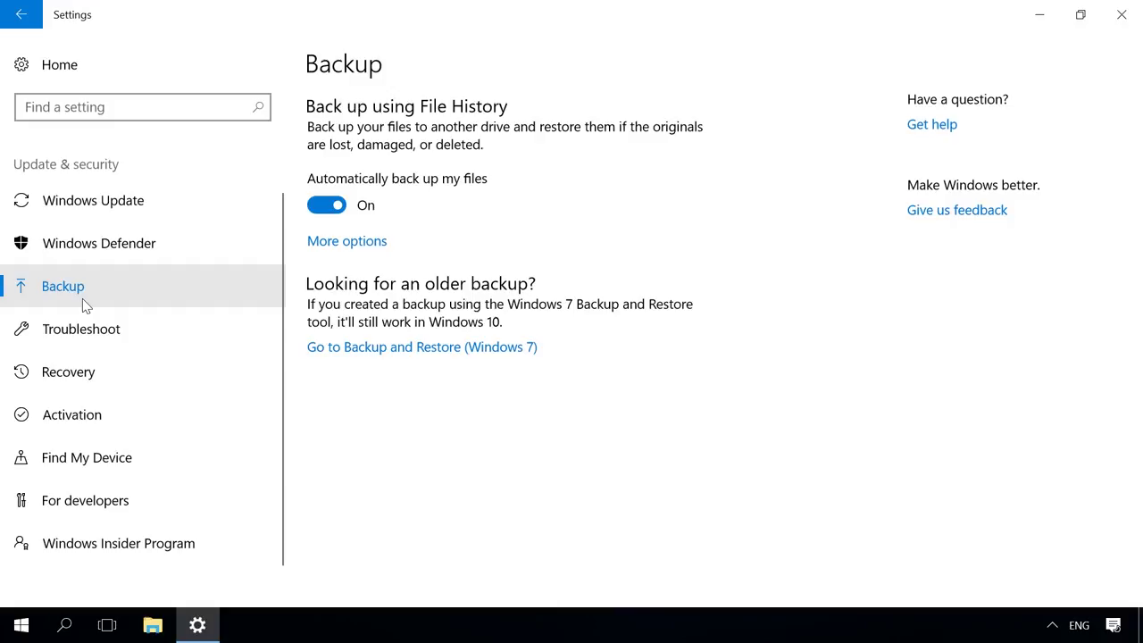
click(339, 242)
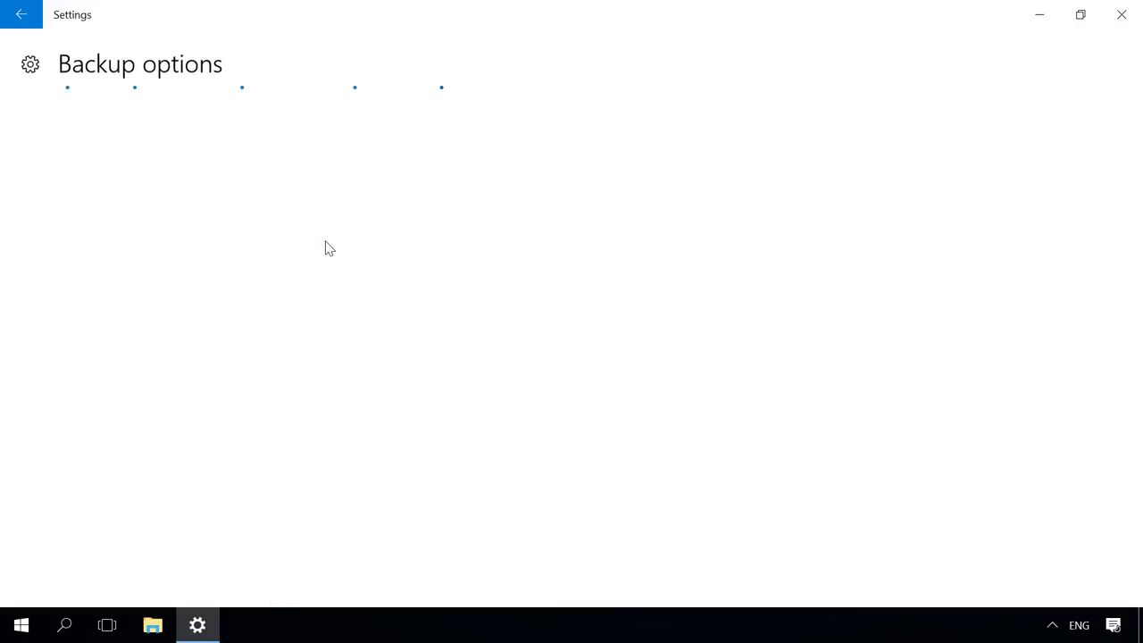
scroll(327, 247, down, 5)
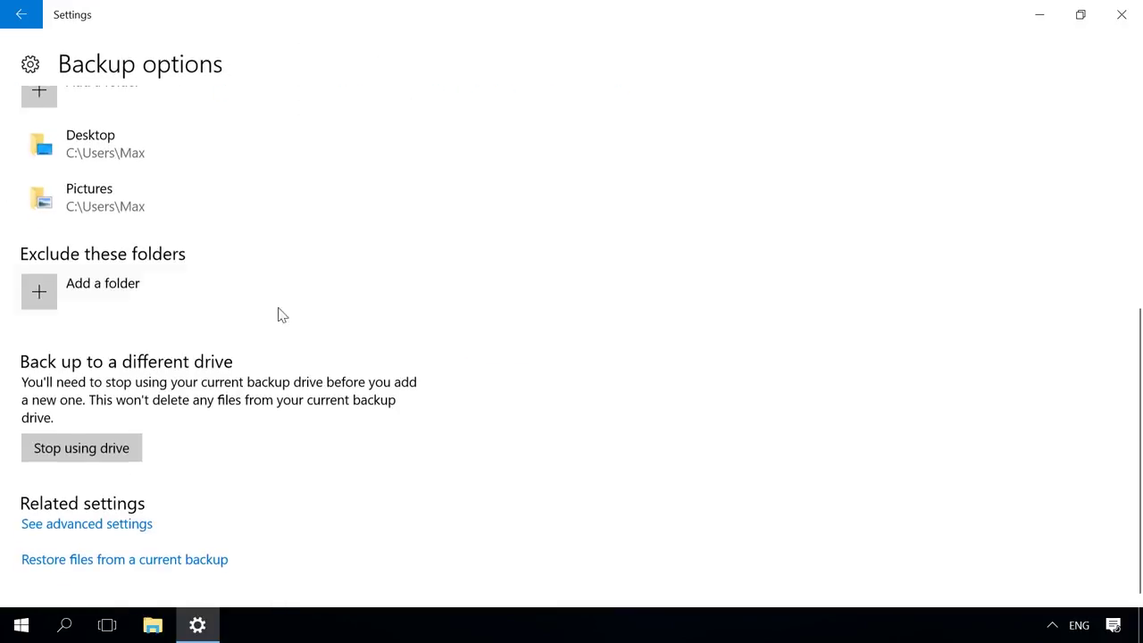
click(76, 559)
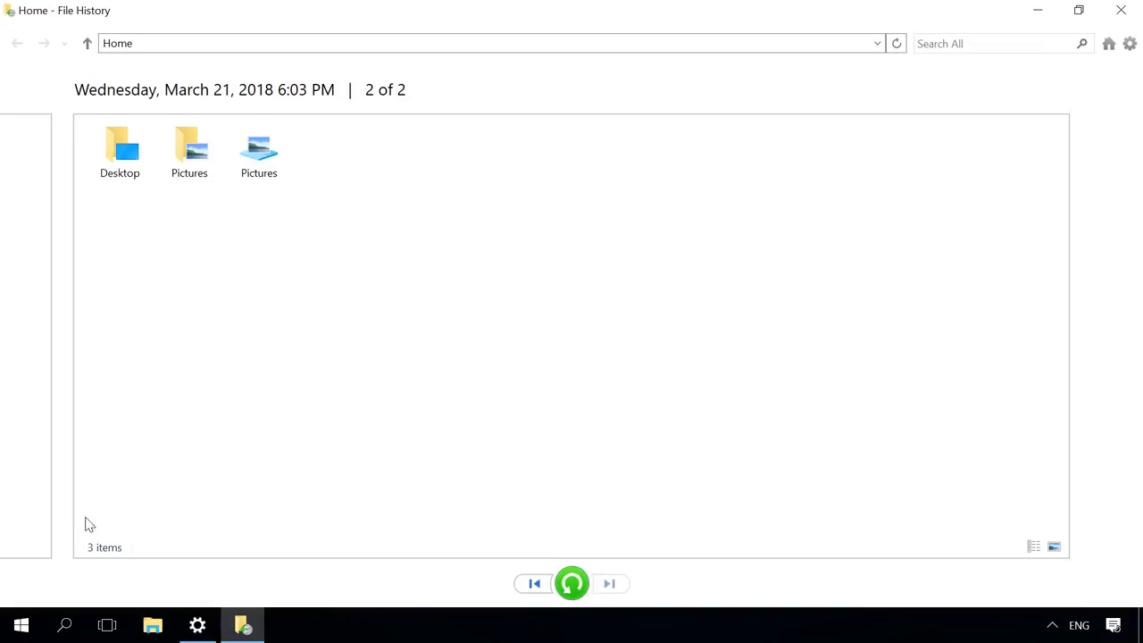
Restore the Test folder from the backed-up Desktop folder in File History.
double_click(120, 171)
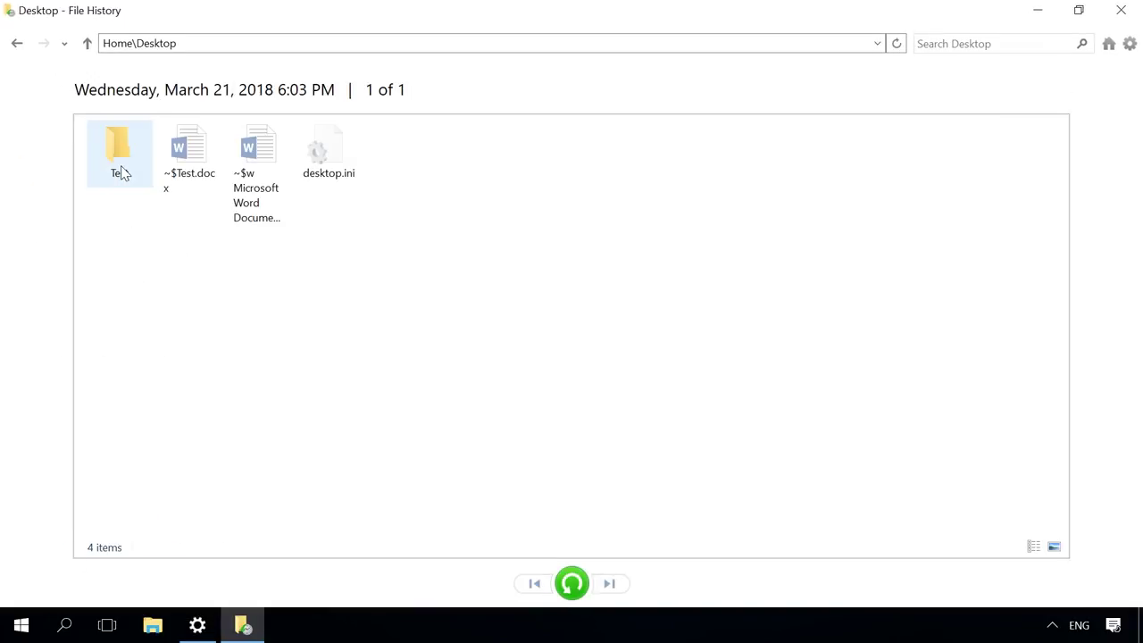
click(121, 172)
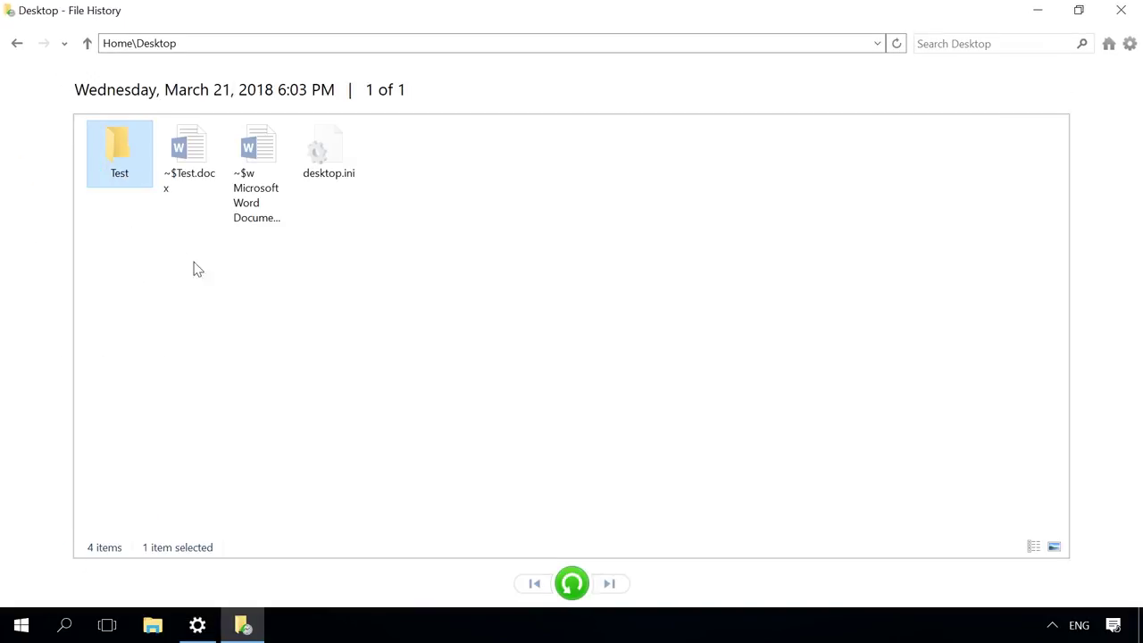
click(572, 583)
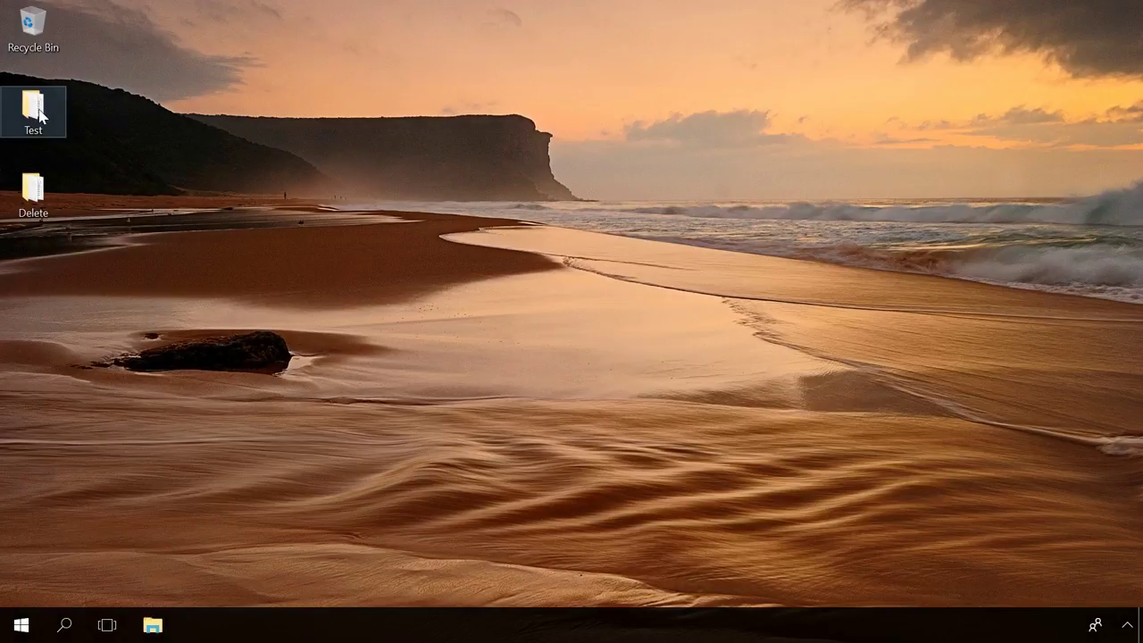
Delete the Test folder to the Recycle Bin, then open the Recycle Bin.
click(40, 114)
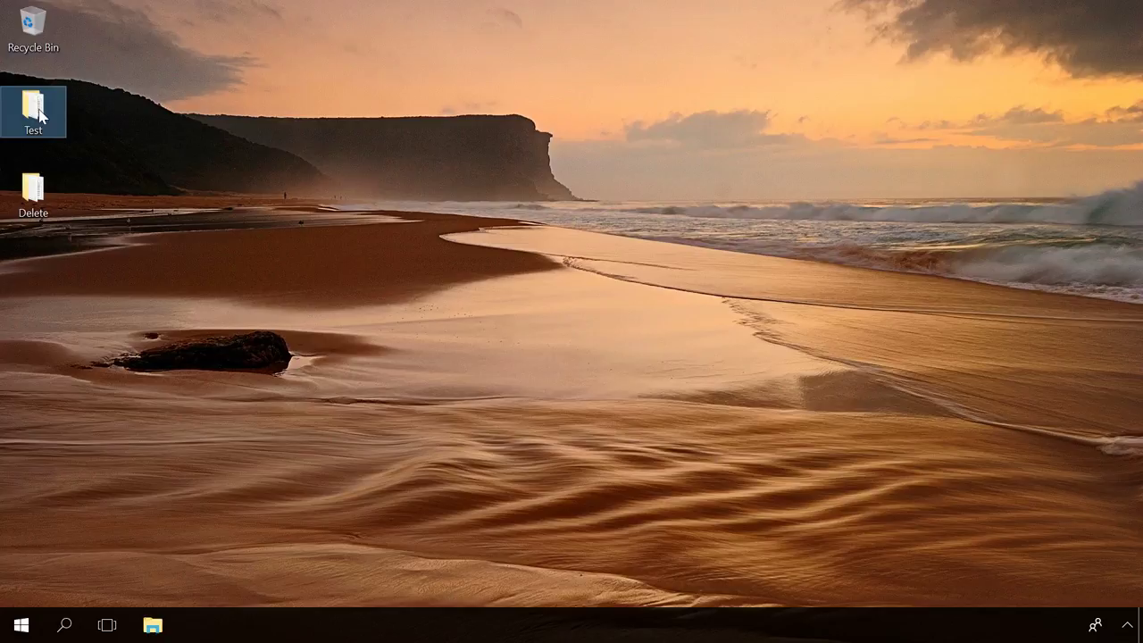
key(Delete)
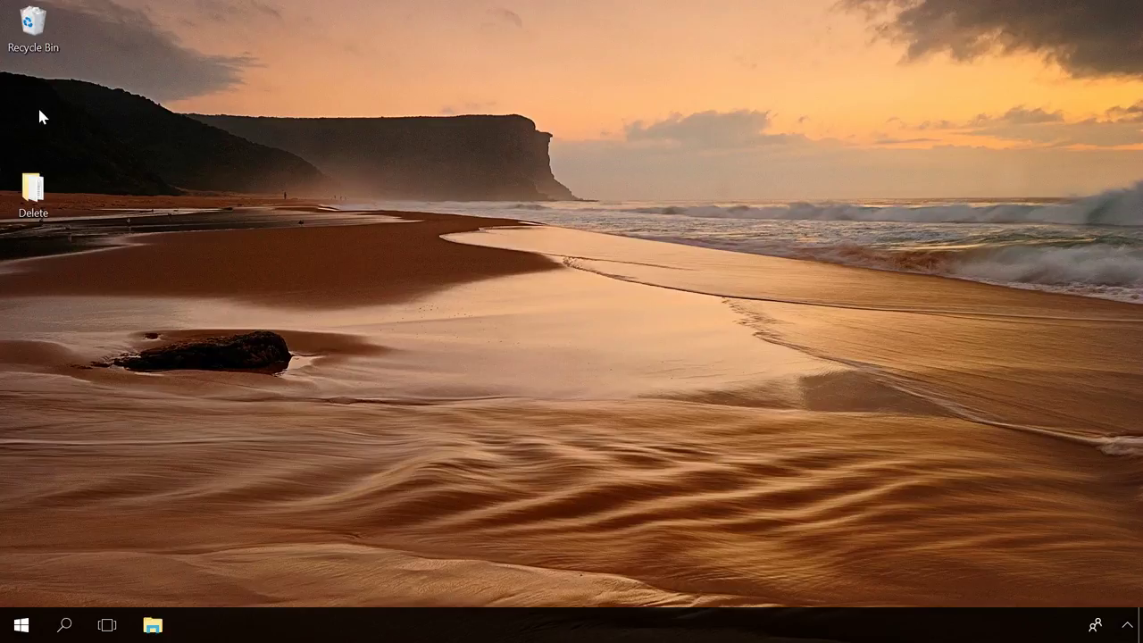
double_click(33, 27)
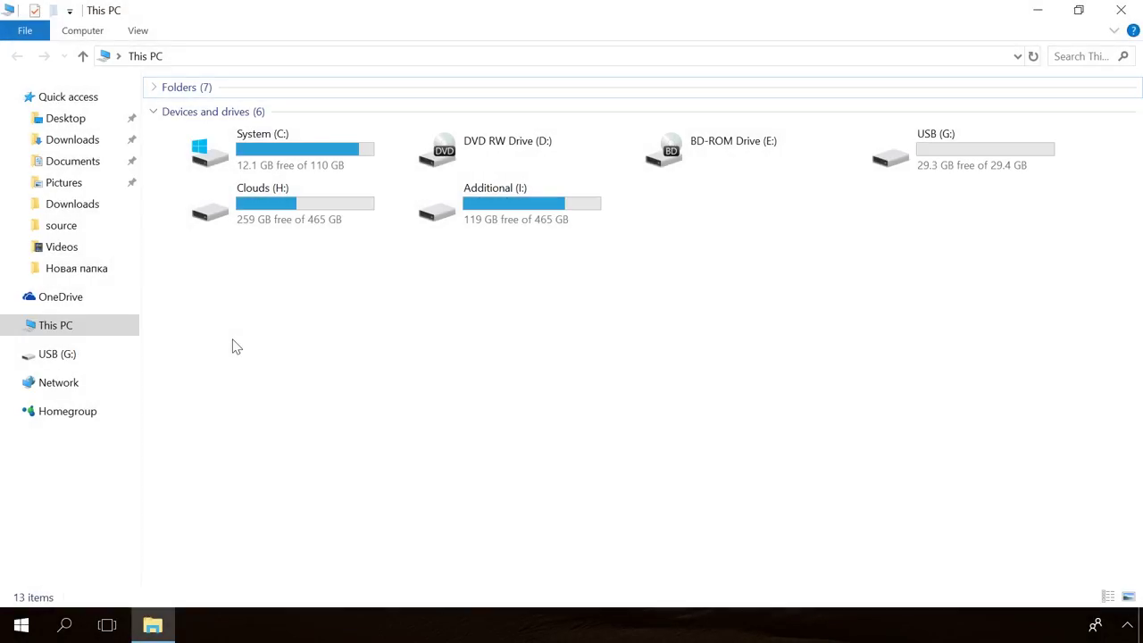
Open the Documents folder's Properties and view its Location tab.
right_click(77, 164)
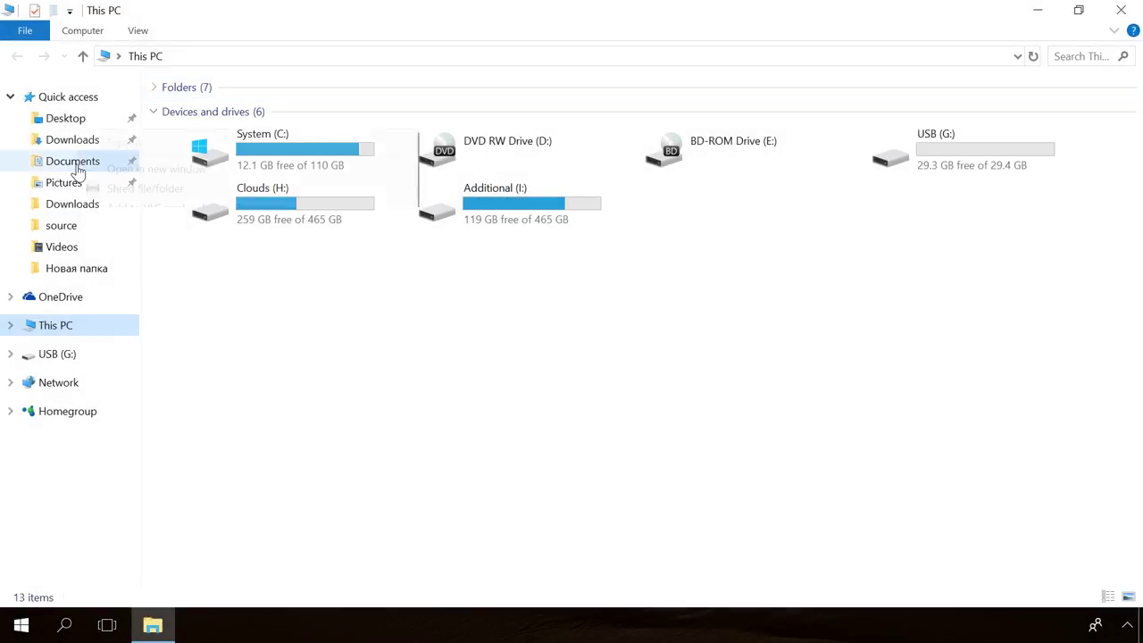
click(133, 593)
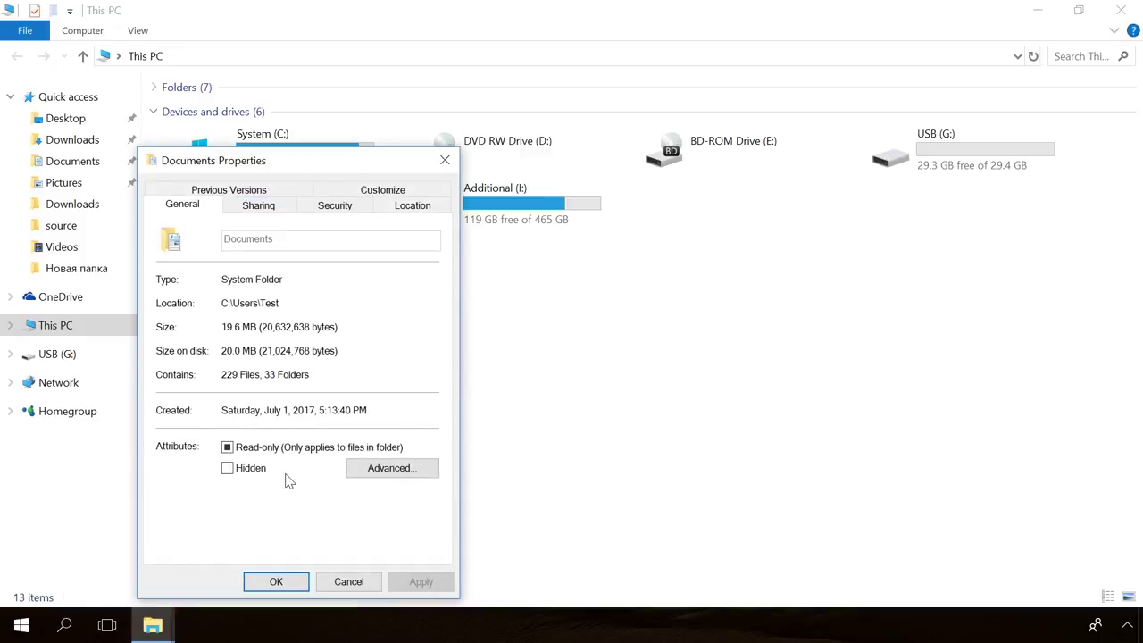
click(400, 209)
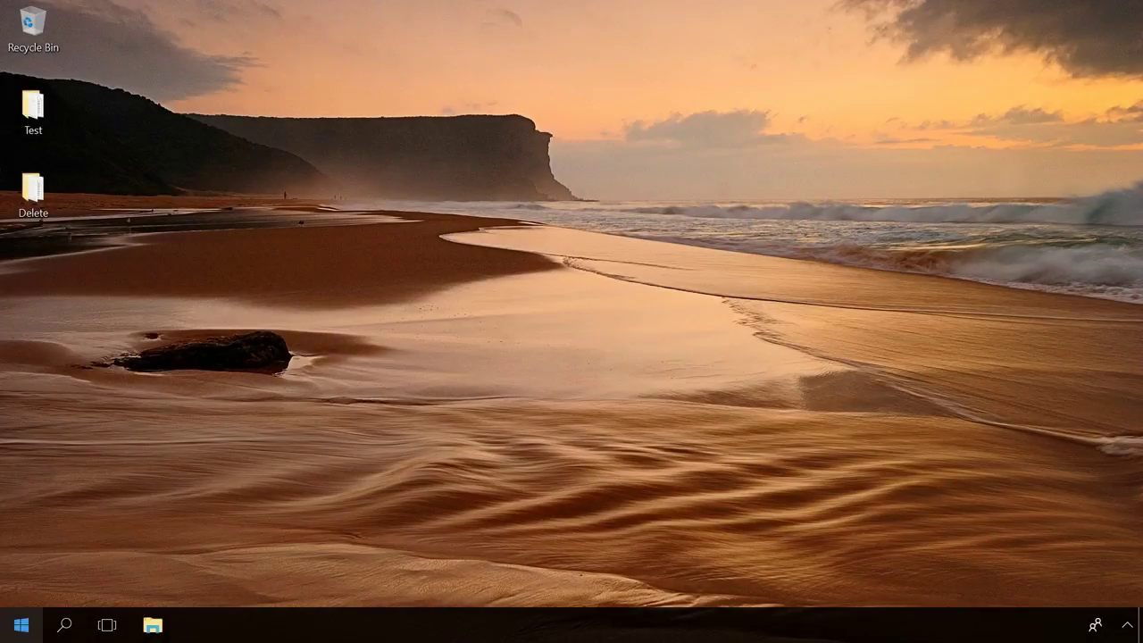
In Settings > System > Storage, set new documents to save to Clouds (H:) and apply.
click(22, 625)
click(19, 547)
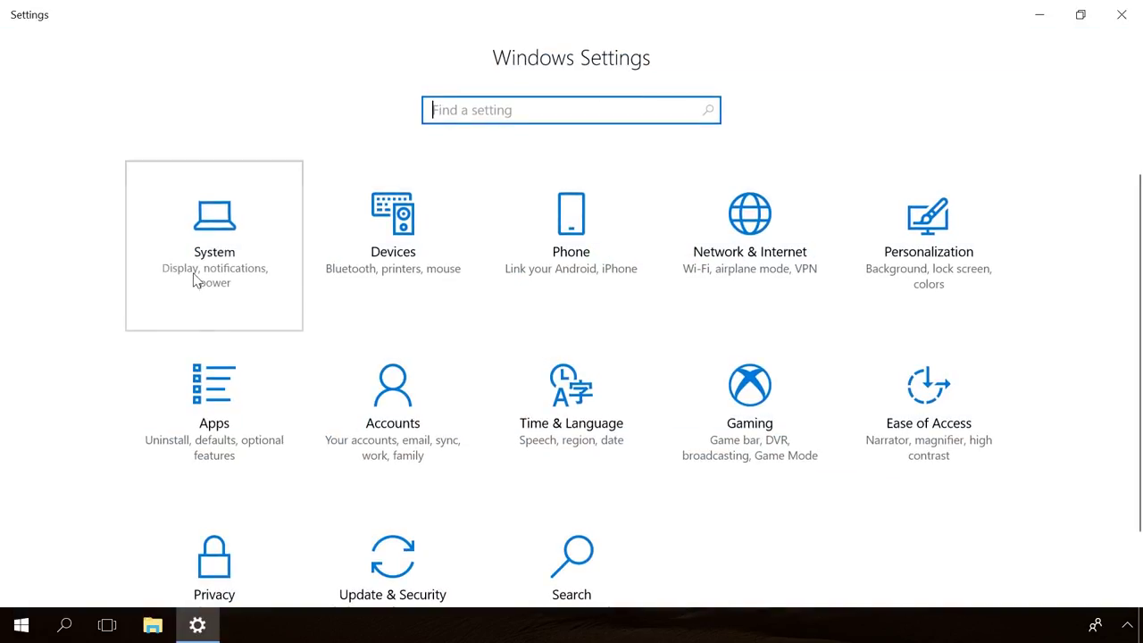
click(195, 279)
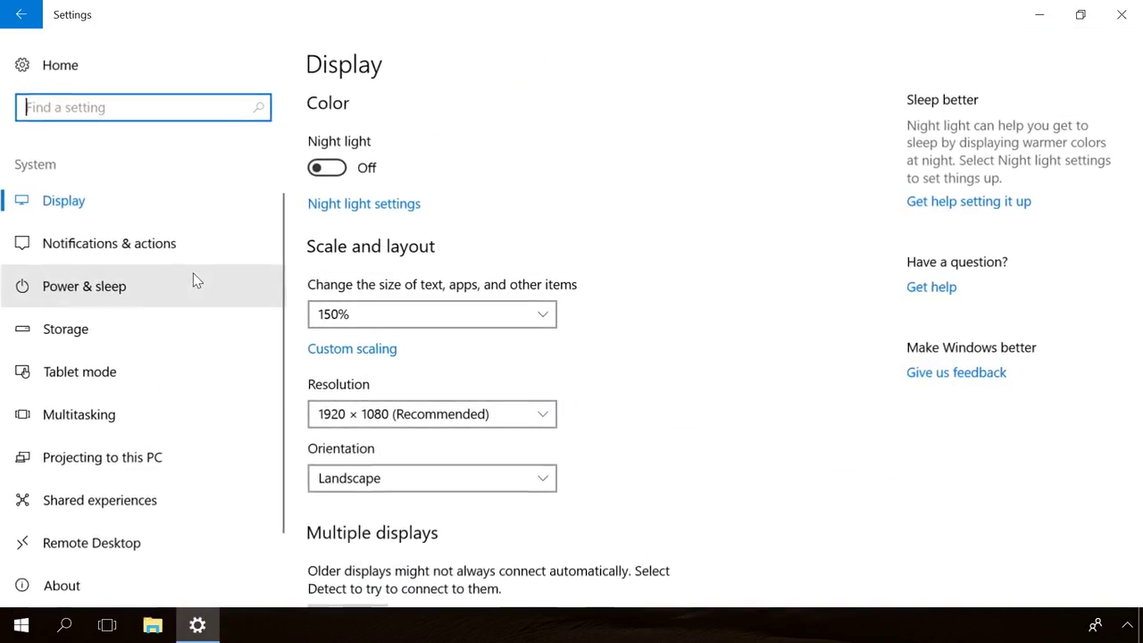
click(116, 329)
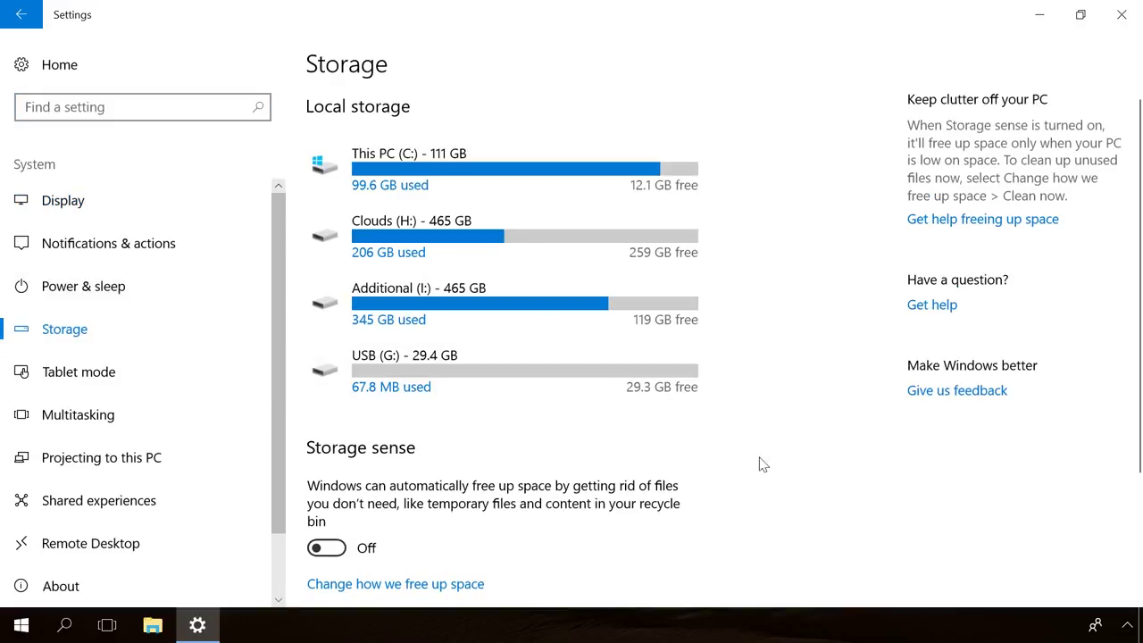
scroll(758, 464, down, 3)
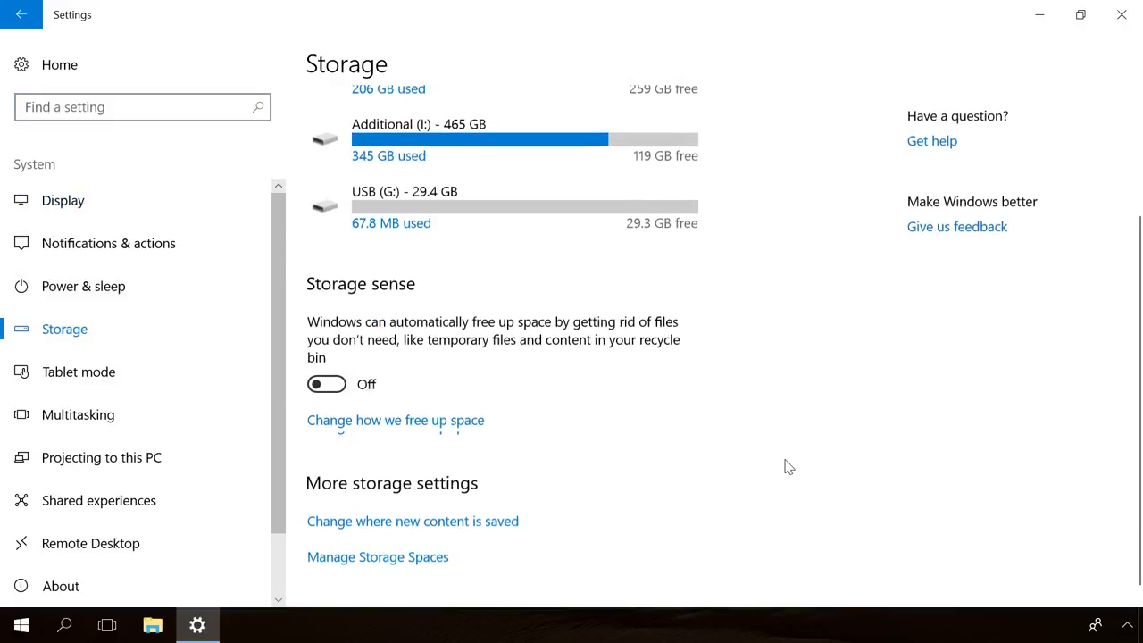
click(441, 513)
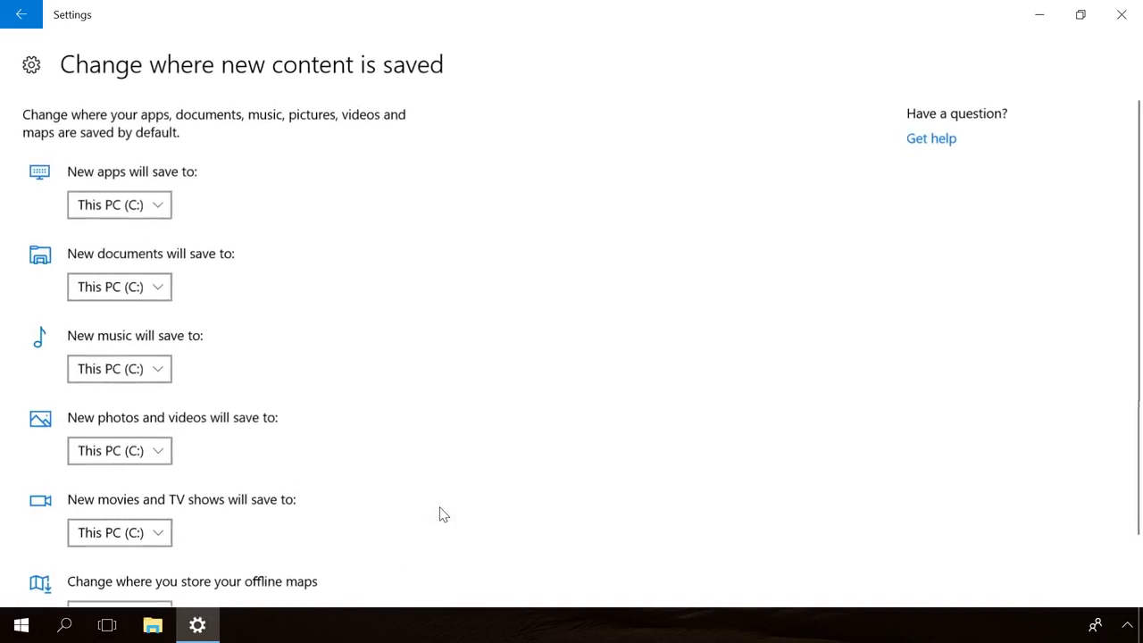
click(98, 295)
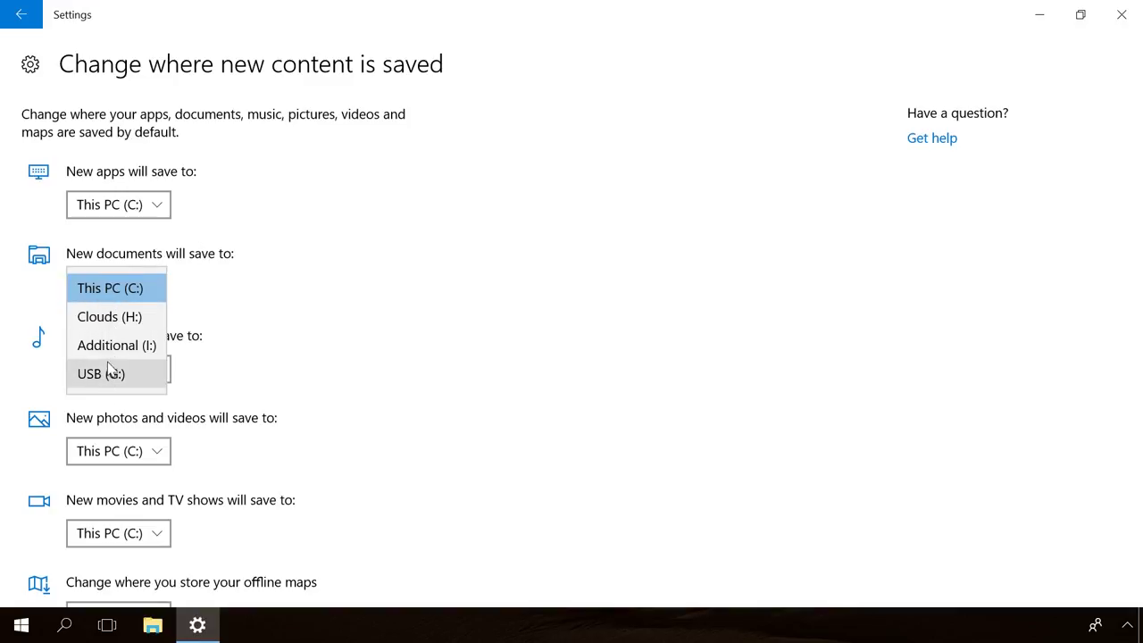
click(109, 318)
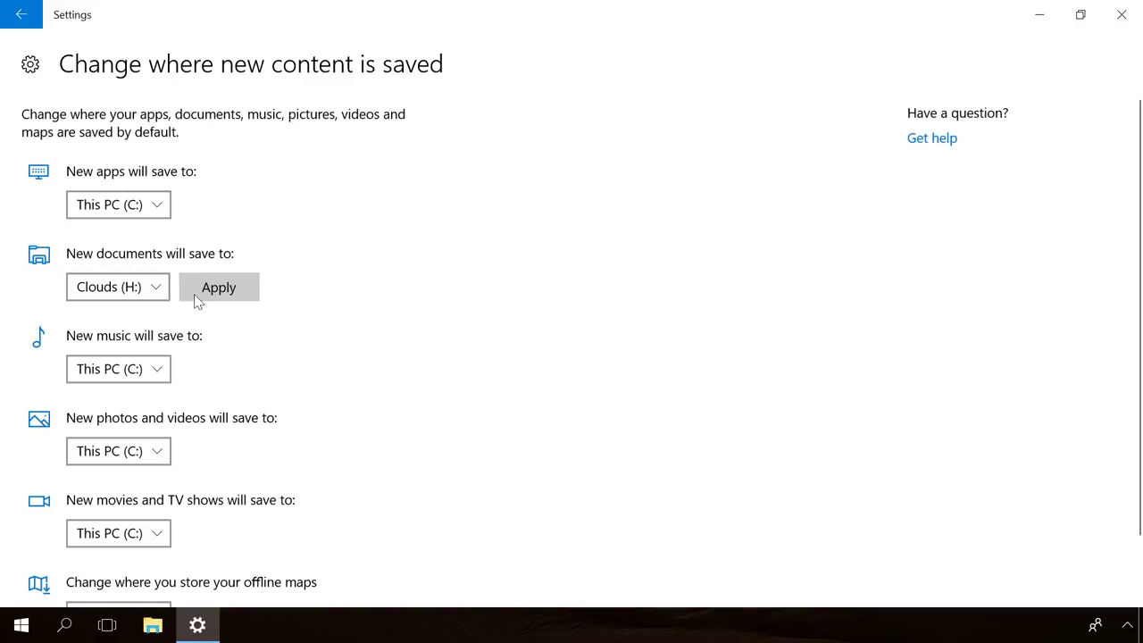
click(232, 294)
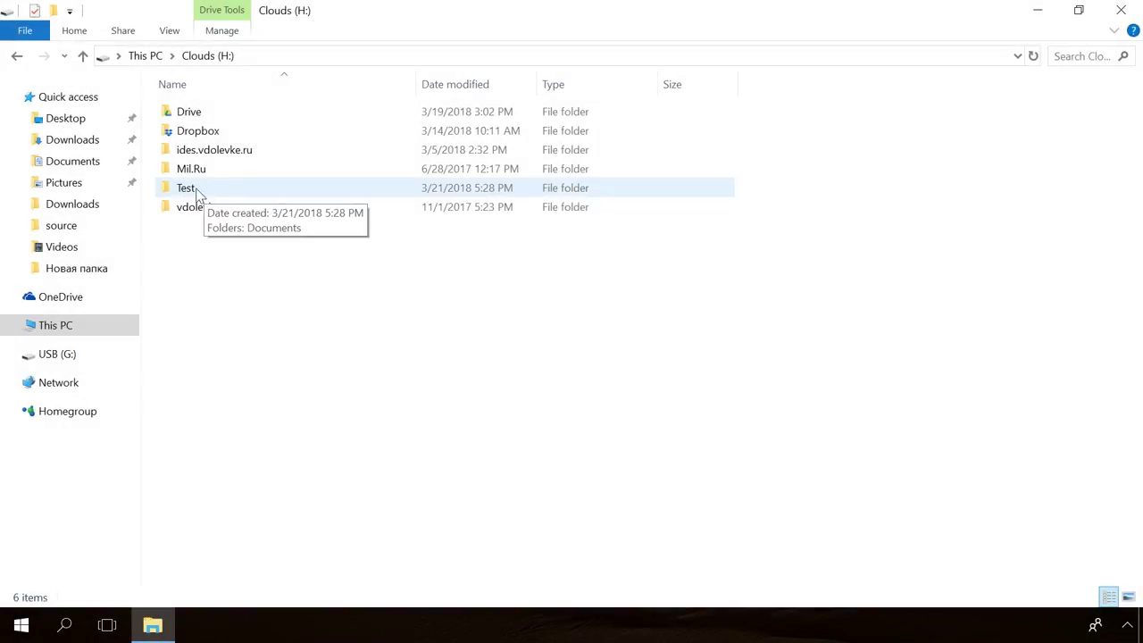
Open the Test folder on the Clouds (H:) drive in File Explorer.
double_click(199, 193)
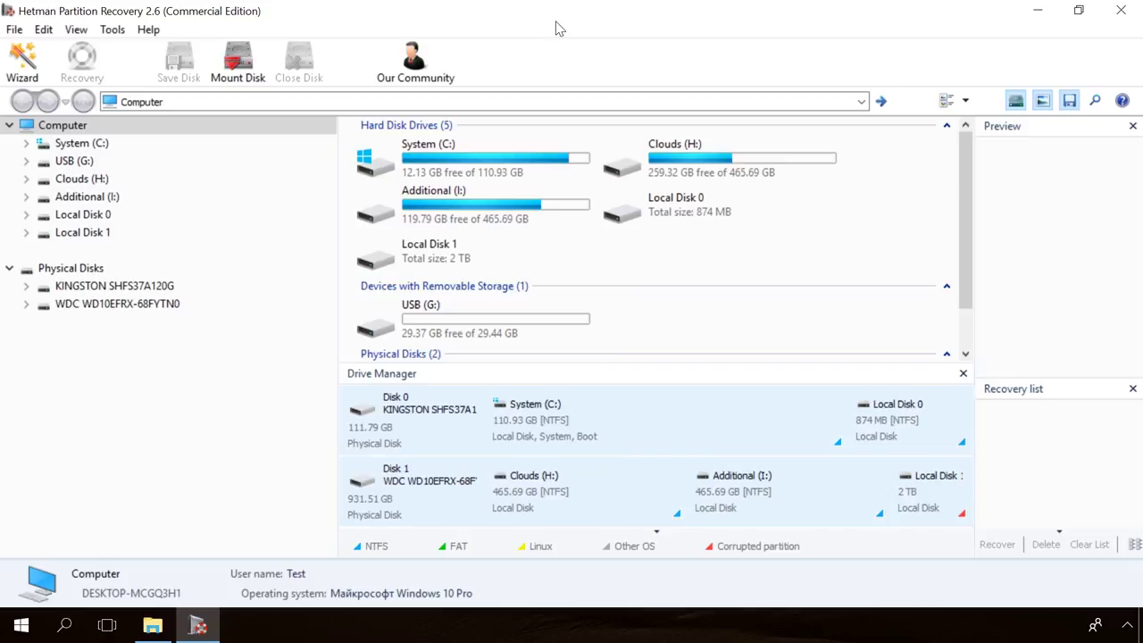
Start a Fast scan of System (C:) from the File Recovery Wizard.
double_click(100, 147)
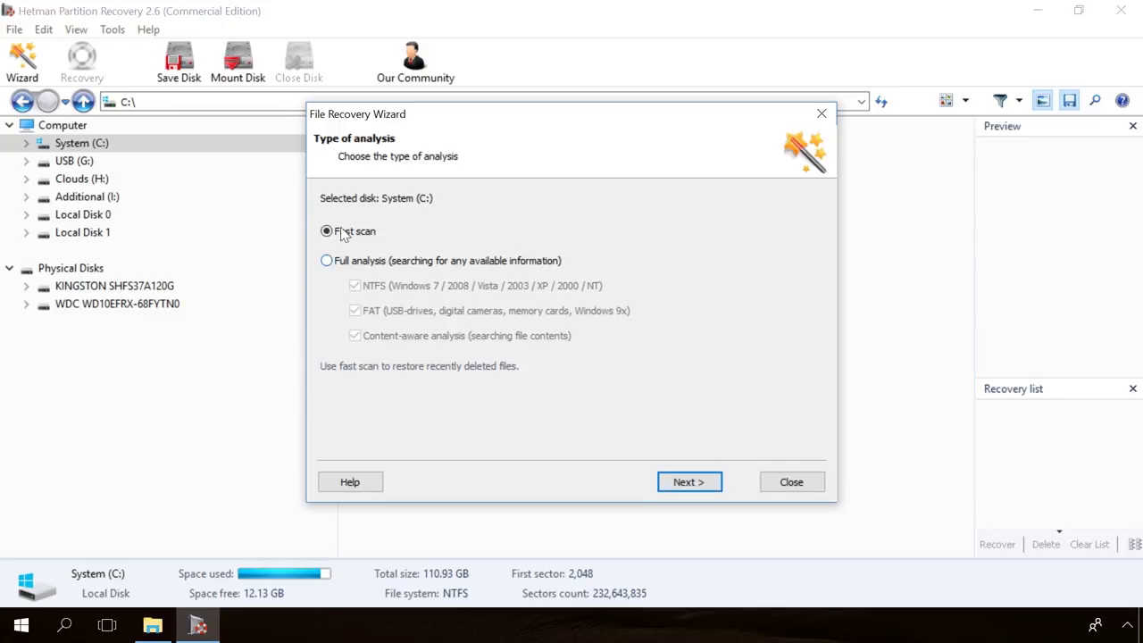
click(687, 483)
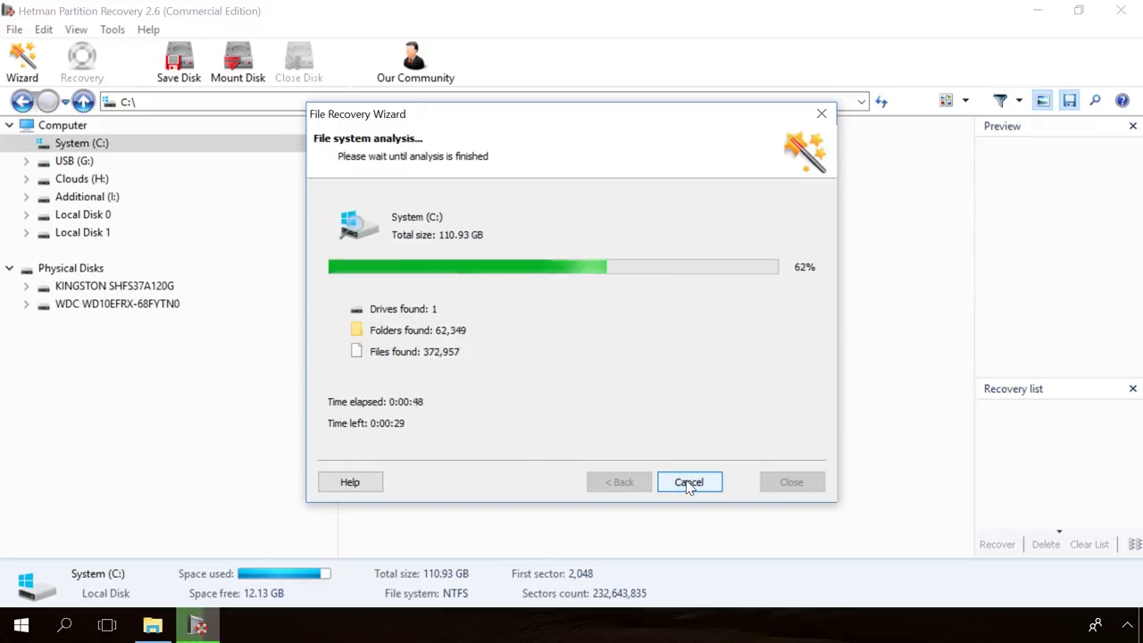
Browse the scanned drive to C:\Users\Test\Desktop and select the deleted Test folder.
click(688, 482)
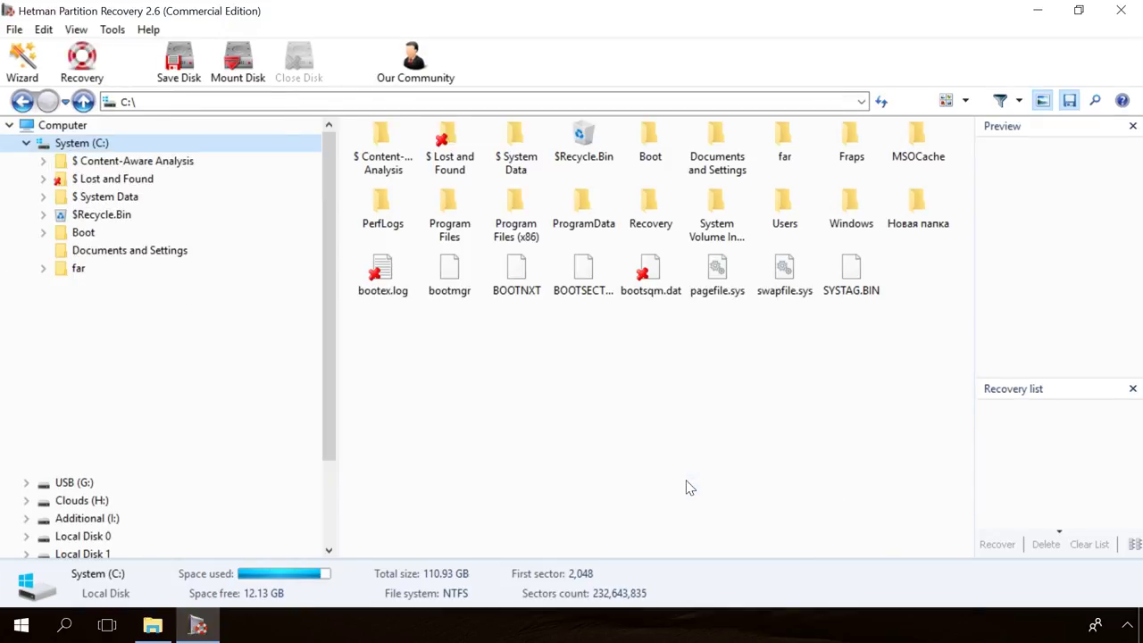
double_click(126, 436)
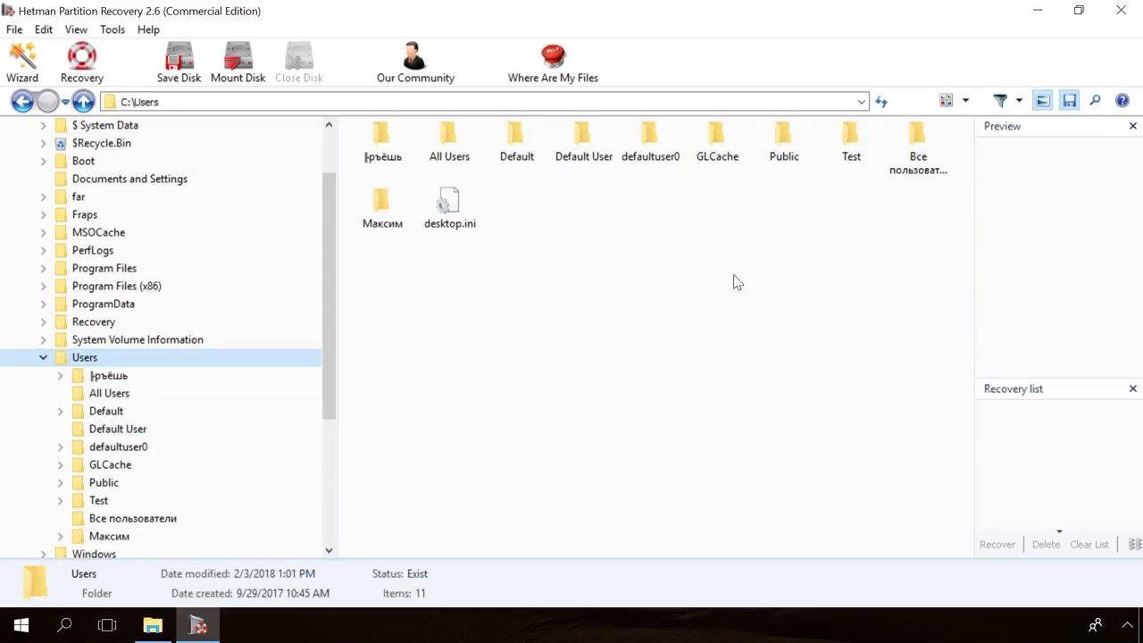
double_click(851, 143)
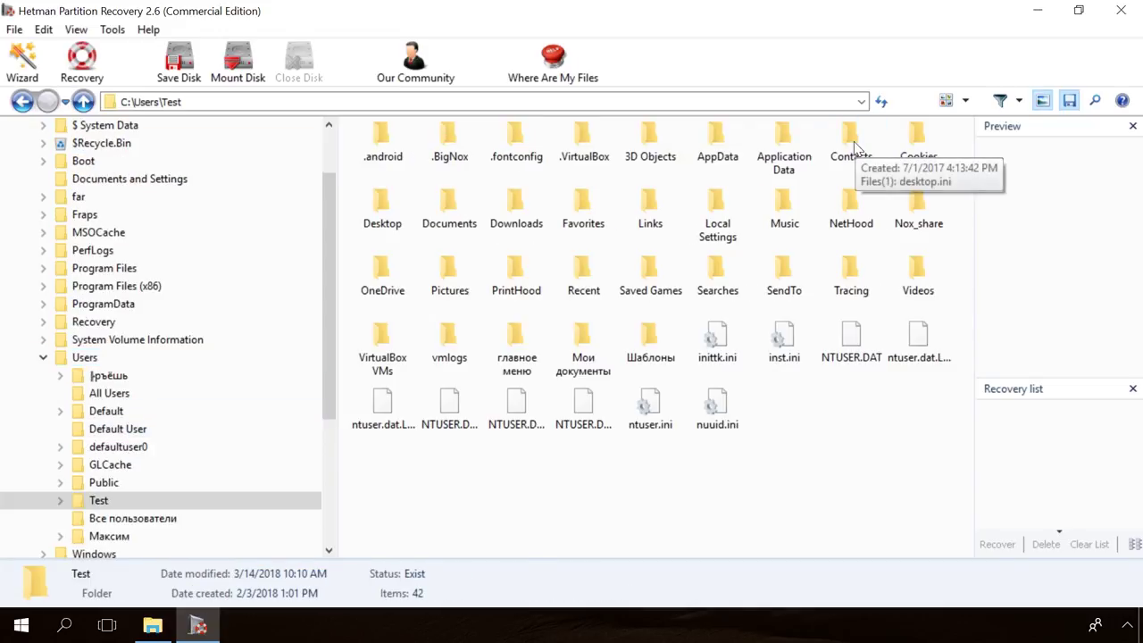
double_click(382, 210)
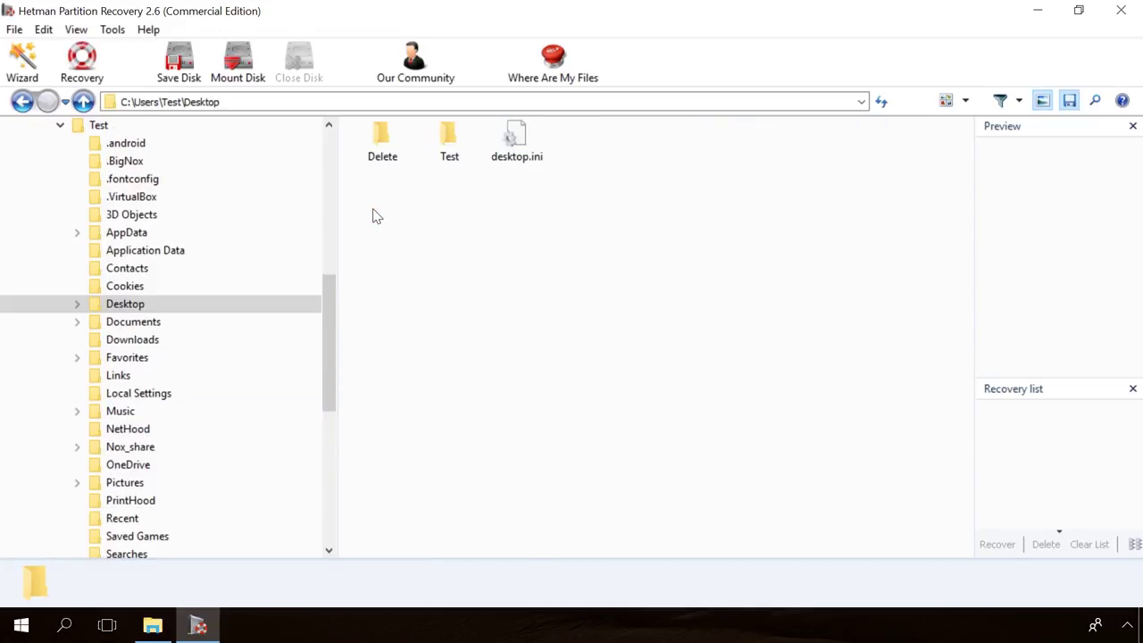
click(450, 147)
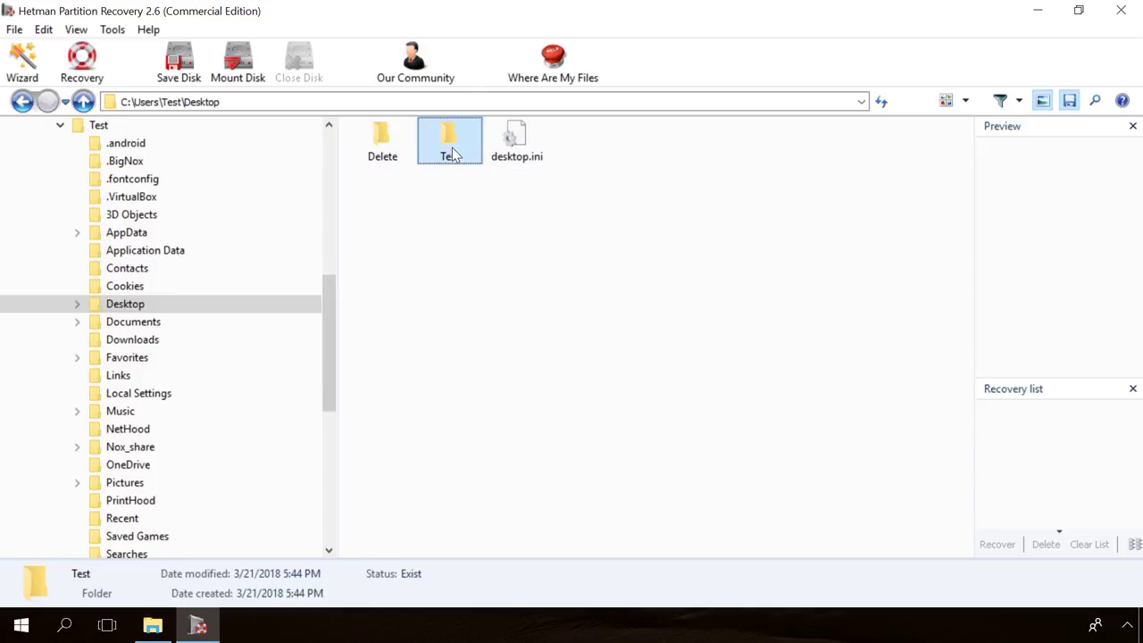
Recover the Test folder to the hard disk at g:\recovery.
click(93, 64)
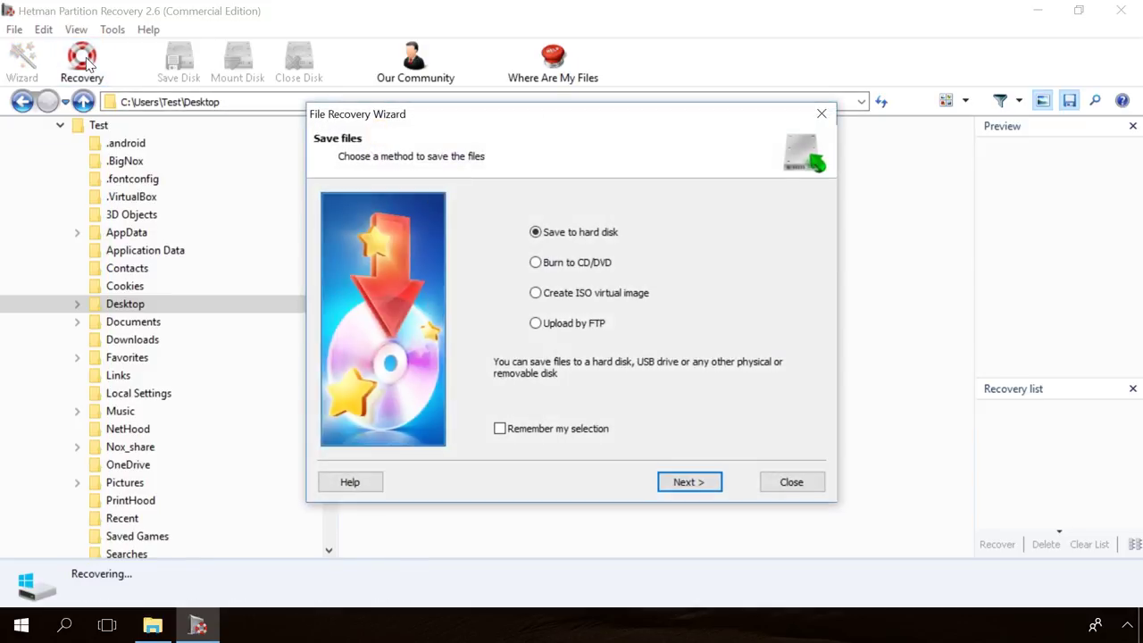
click(689, 482)
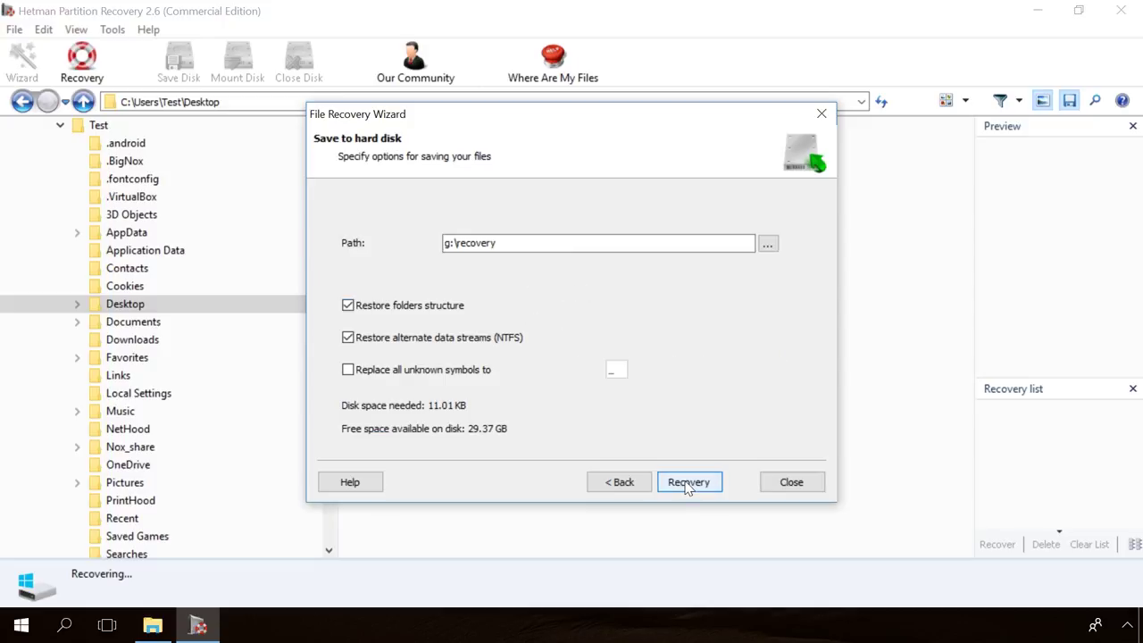
click(687, 482)
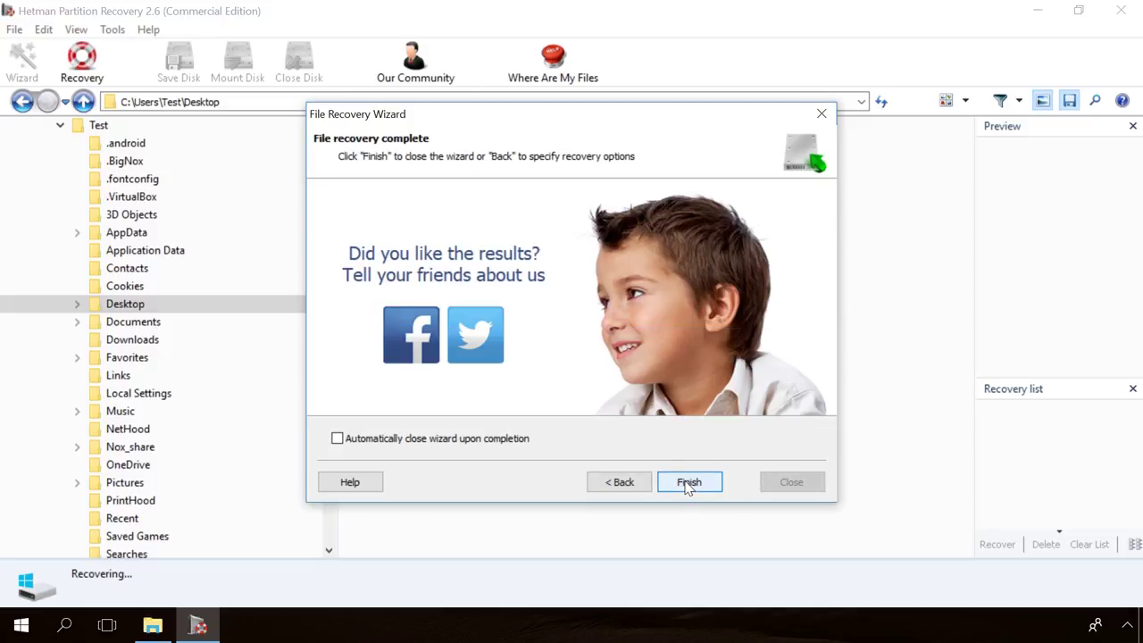
click(687, 483)
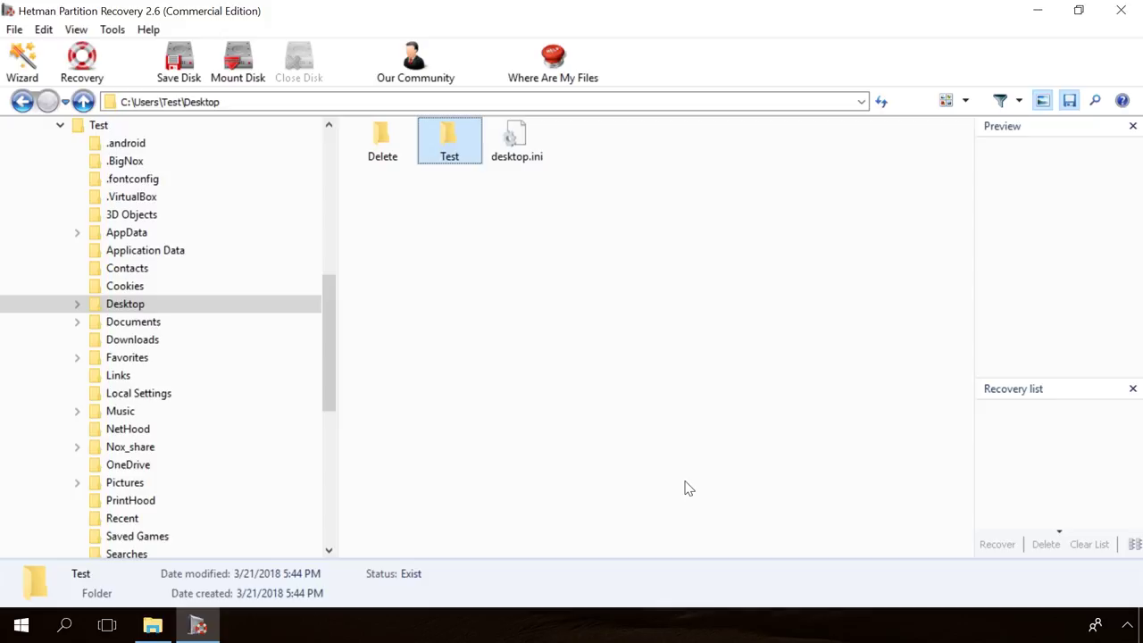
Check that the restored Test folder is inside G:\recovery.
click(152, 625)
double_click(215, 123)
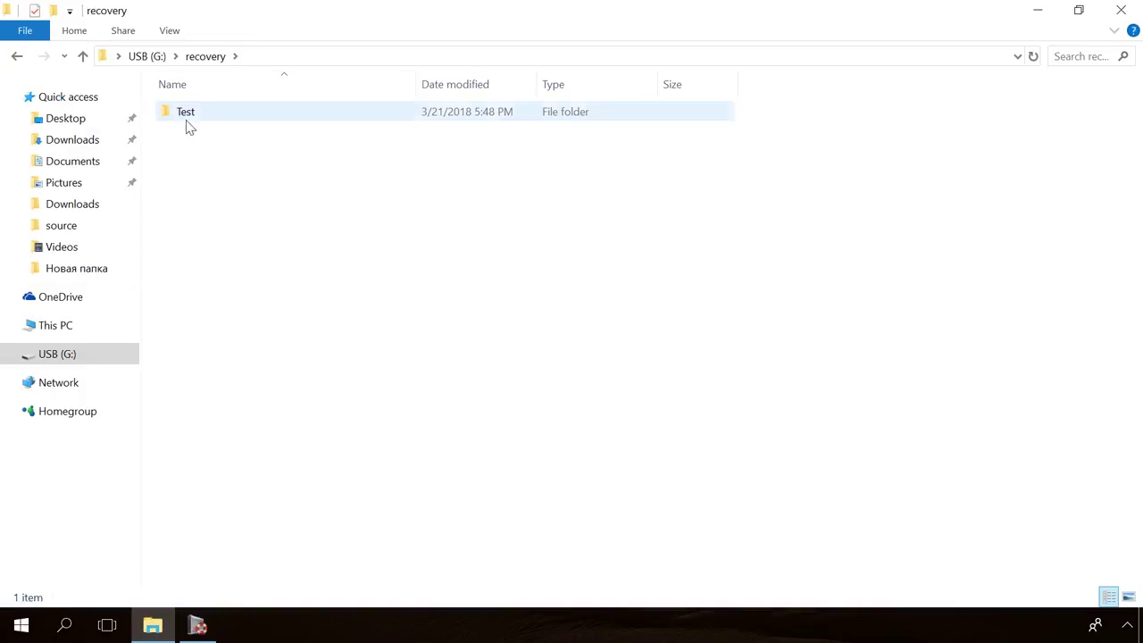
click(180, 148)
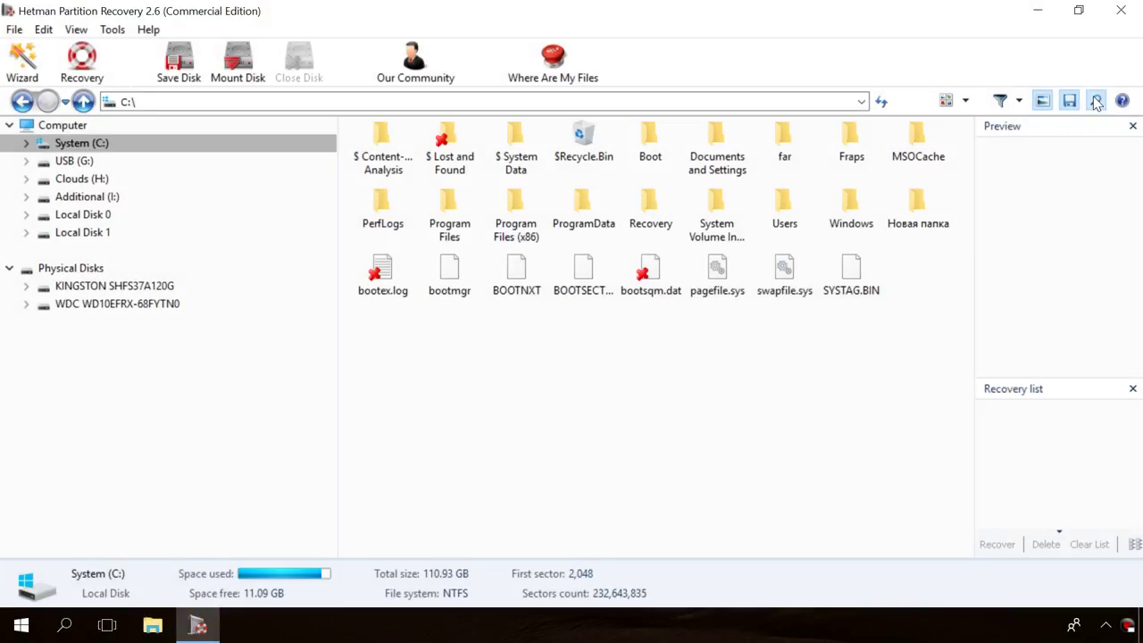
Search drive C: for test.txt and start recovering the third found copy.
click(1094, 101)
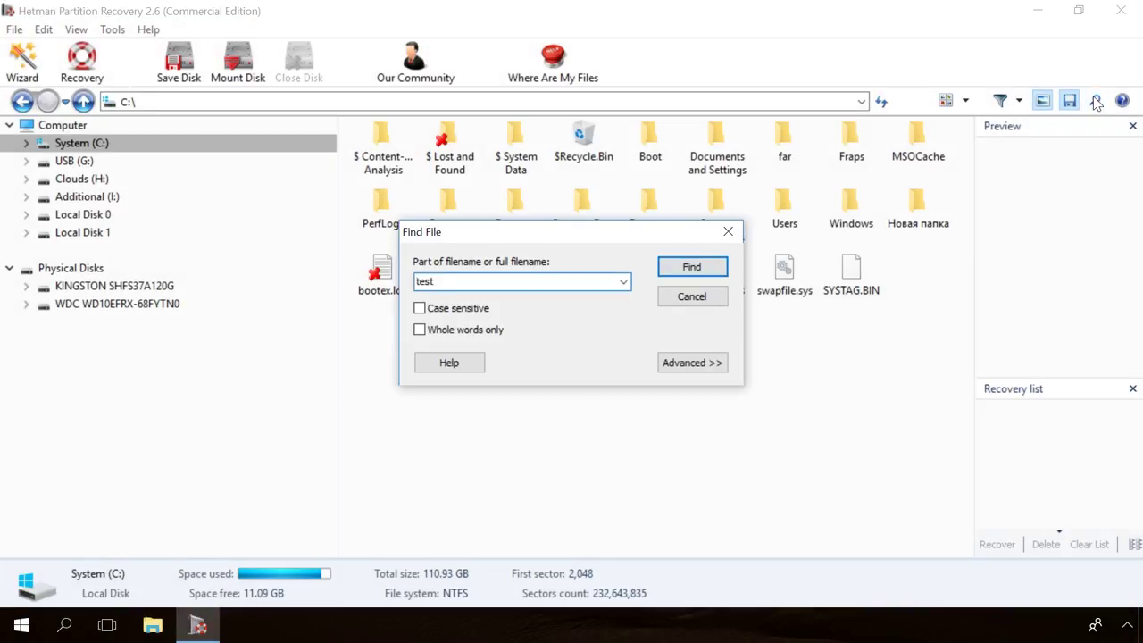
text(test.txt)
click(686, 266)
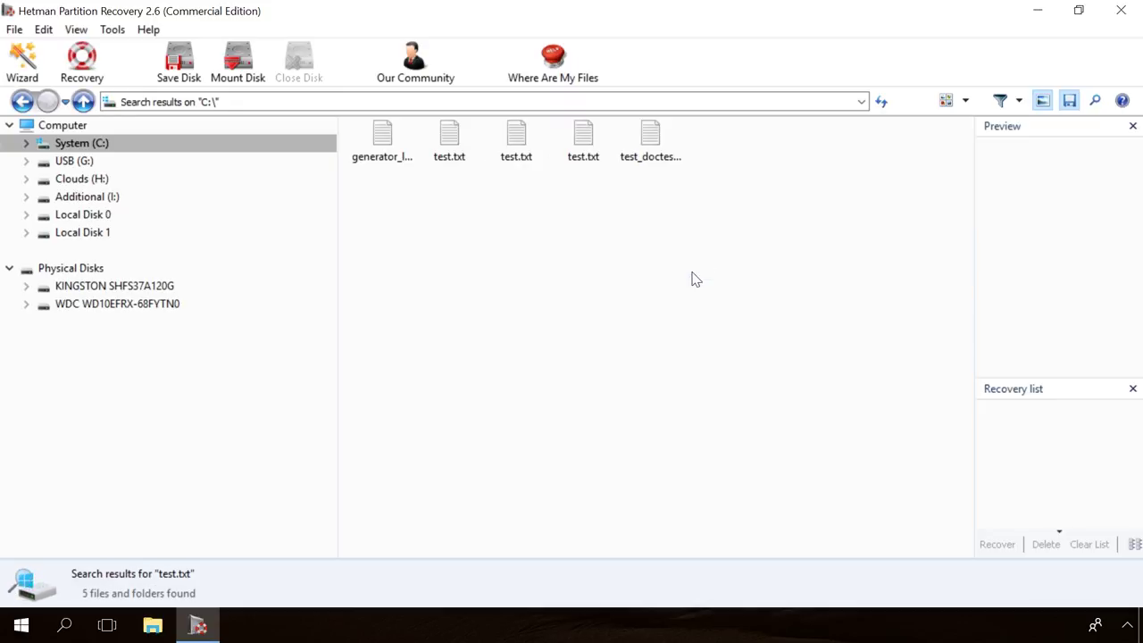
right_click(524, 153)
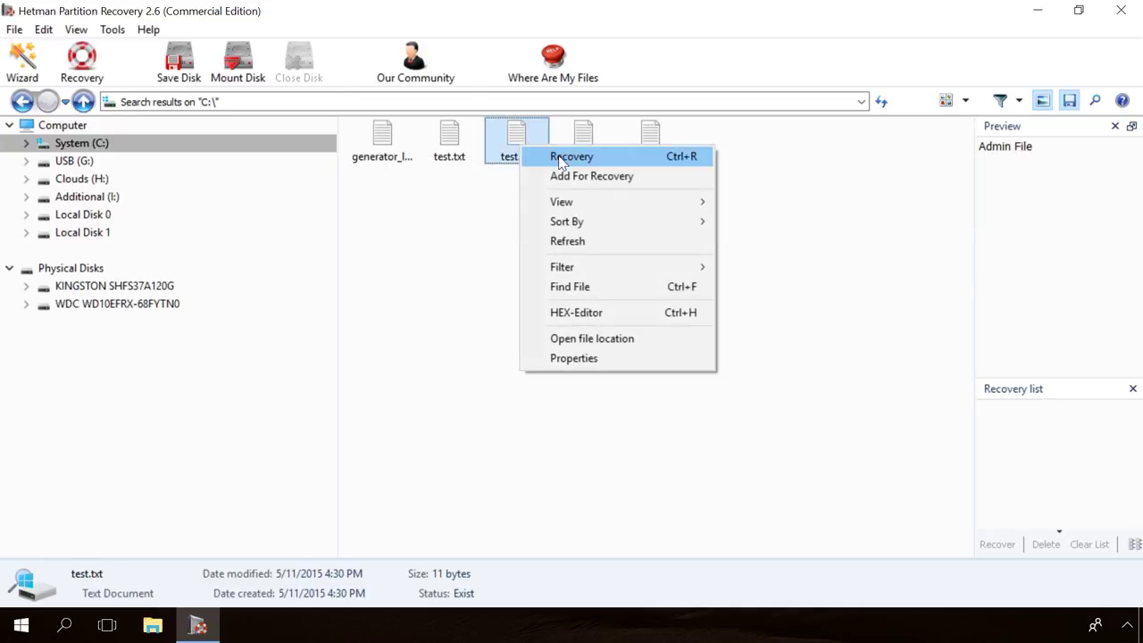
click(561, 159)
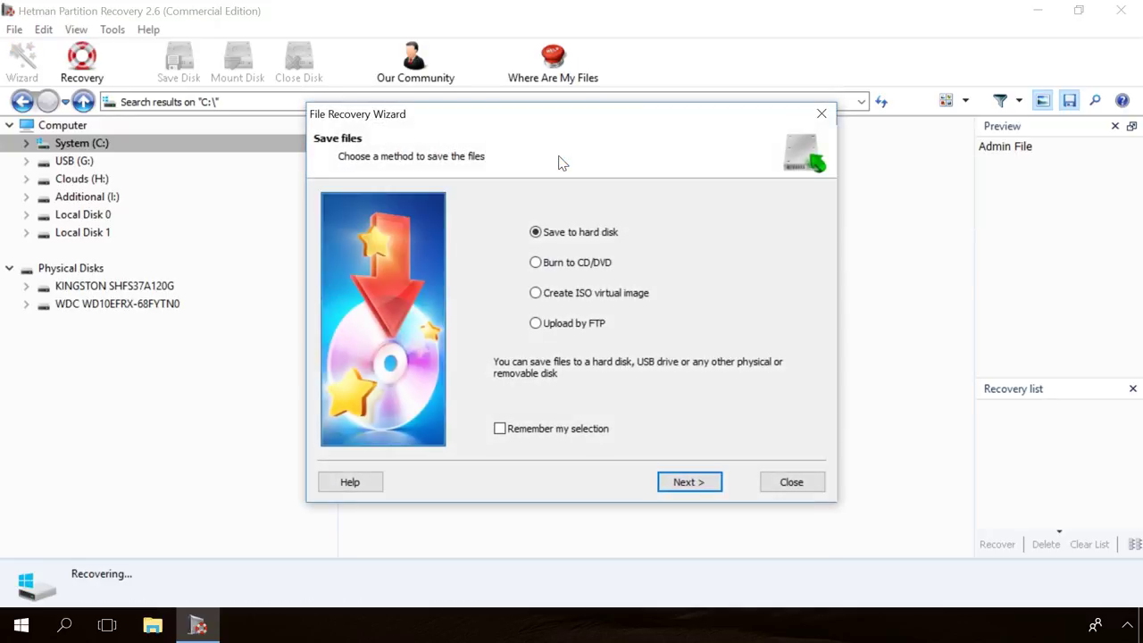